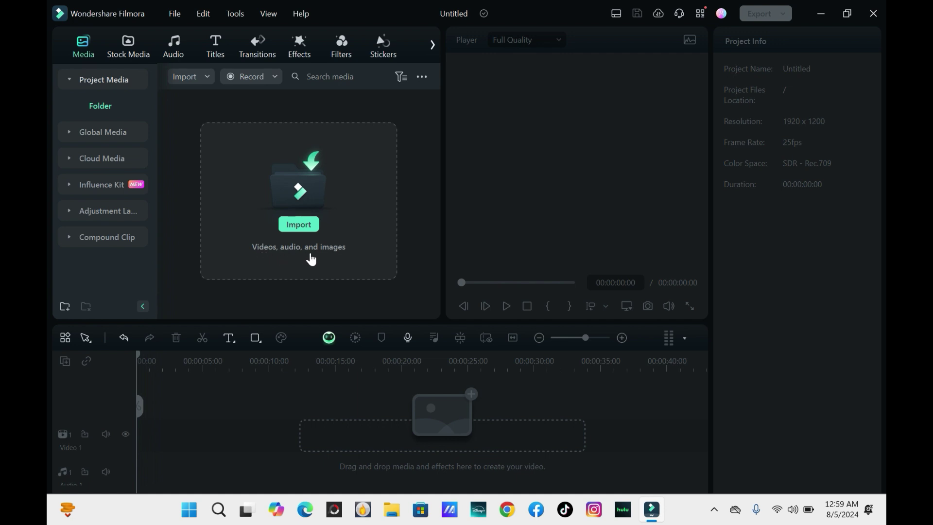
# - Import popcornSub, 20180513_132754, HongKongStreetClip (1) and Spoiler Text from the Samsung500 (F:) drive
pyautogui.click(297, 226)
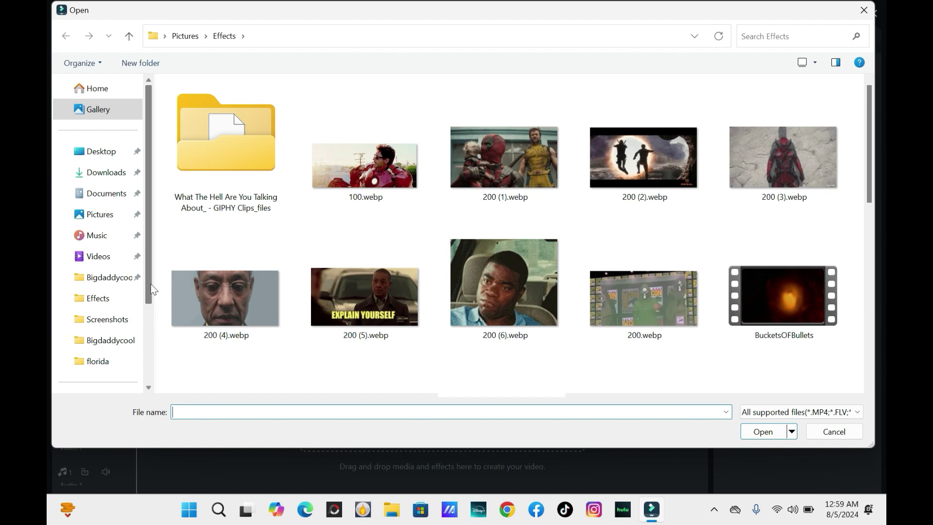
pyautogui.moveTo(150, 284); pyautogui.dragTo(150, 345)
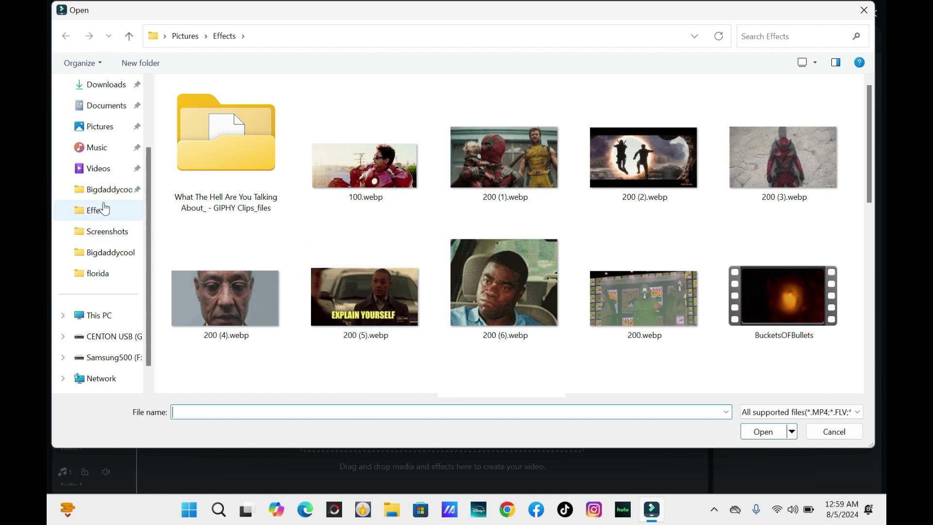
pyautogui.click(110, 357)
pyautogui.click(273, 213)
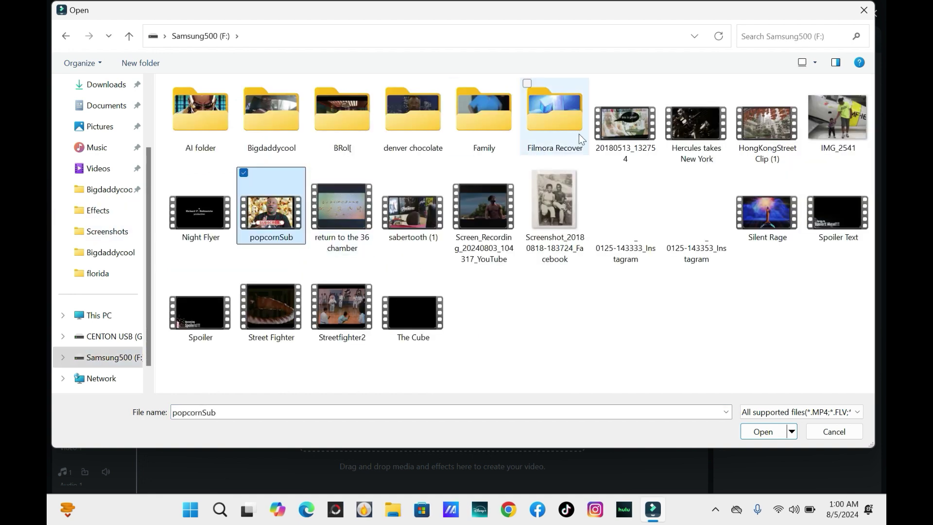
pyautogui.keyDown('ctrl'); pyautogui.click(622, 121); pyautogui.keyUp('ctrl')
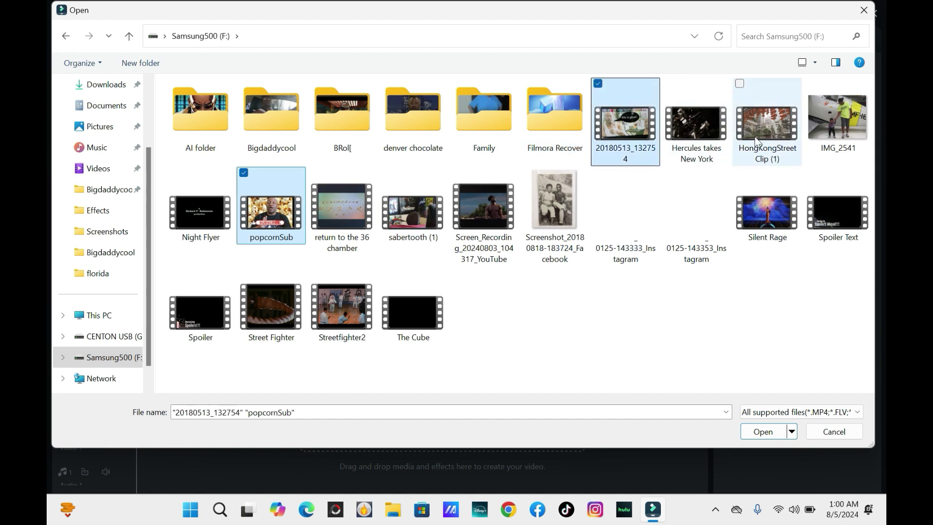
pyautogui.keyDown('ctrl'); pyautogui.click(783, 144); pyautogui.keyUp('ctrl')
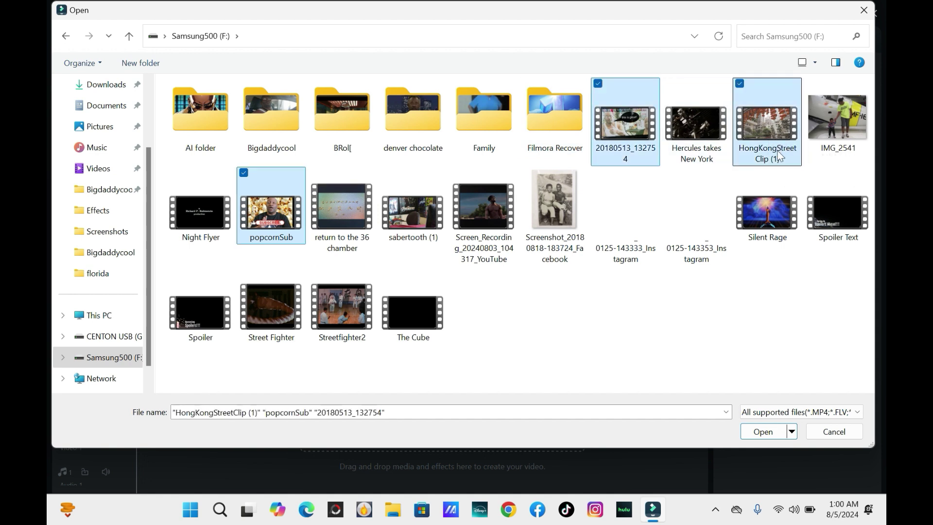
pyautogui.keyDown('ctrl'); pyautogui.click(823, 212); pyautogui.keyUp('ctrl')
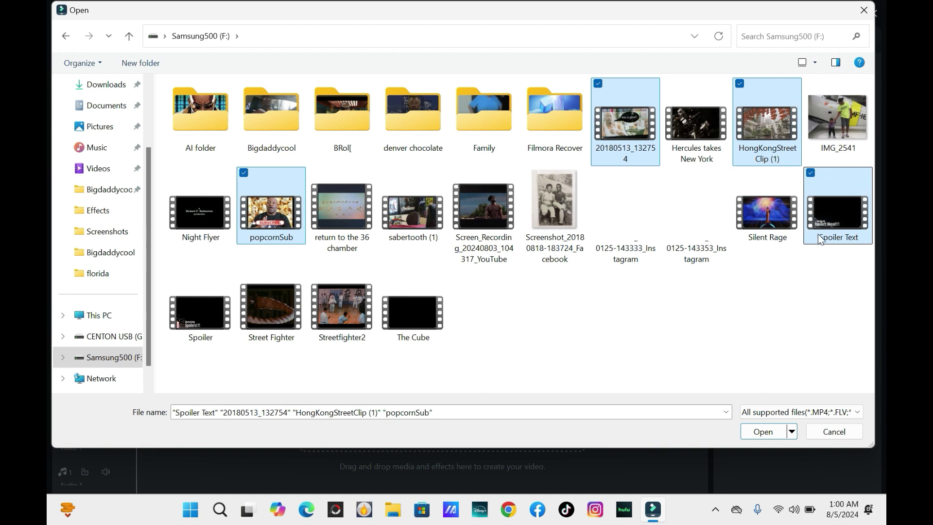
pyautogui.click(763, 431)
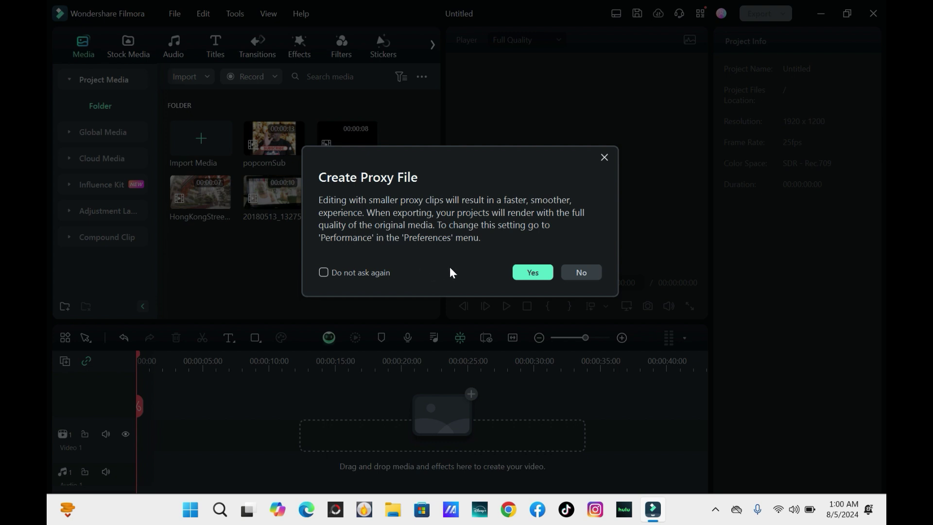
# - Accept proxy file creation and add the popcornSub clip to the Video 1 track
pyautogui.click(530, 273)
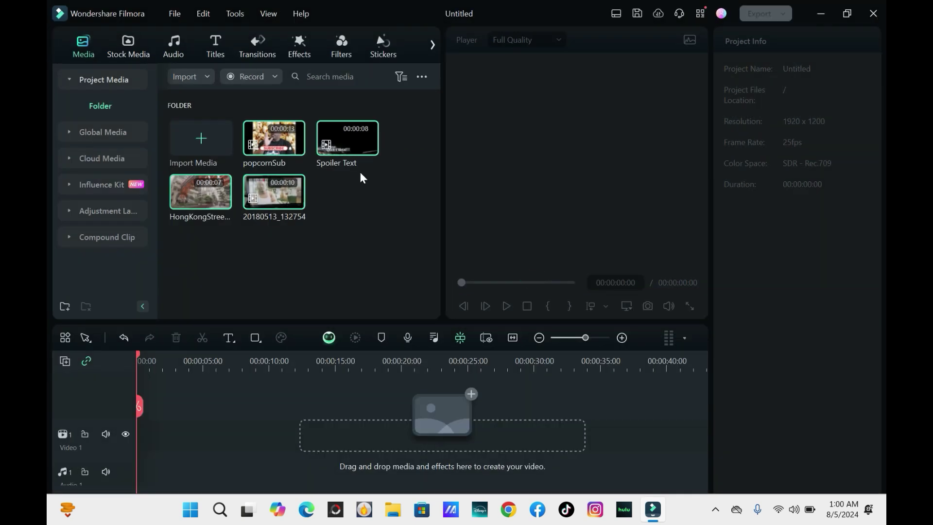
pyautogui.moveTo(288, 153)
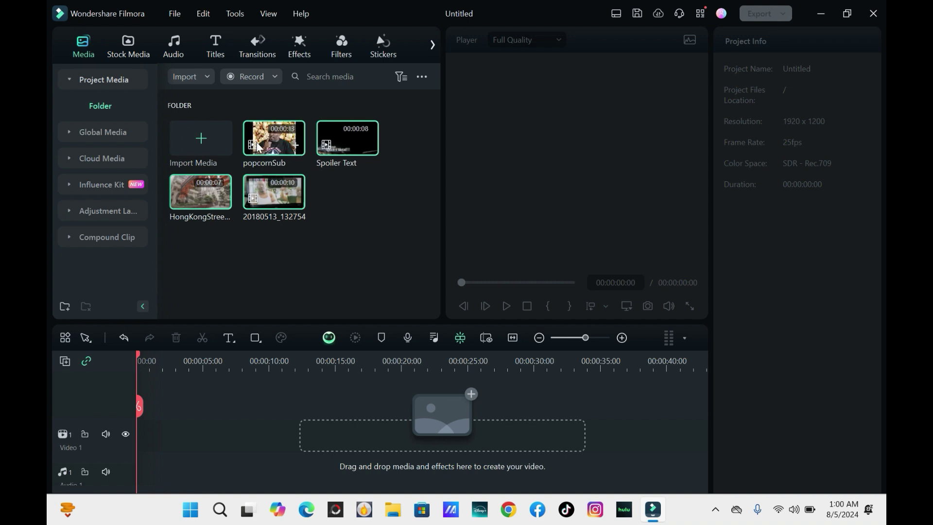
pyautogui.moveTo(325, 174)
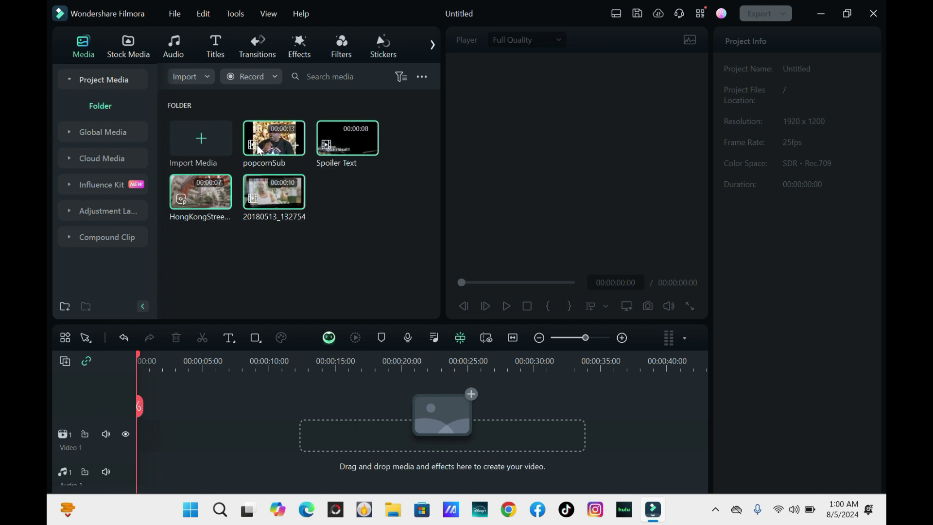
pyautogui.click(296, 147)
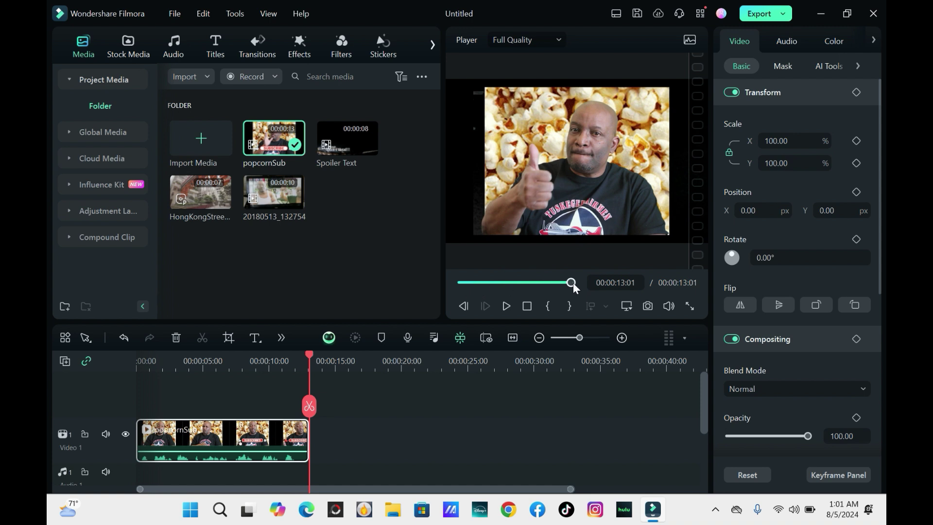
pyautogui.moveTo(573, 282); pyautogui.dragTo(456, 284)
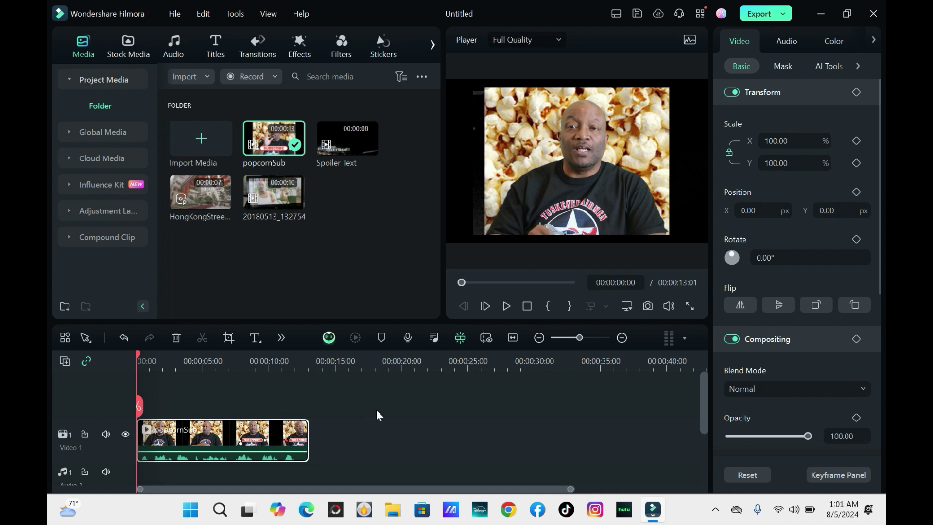
pyautogui.click(506, 306)
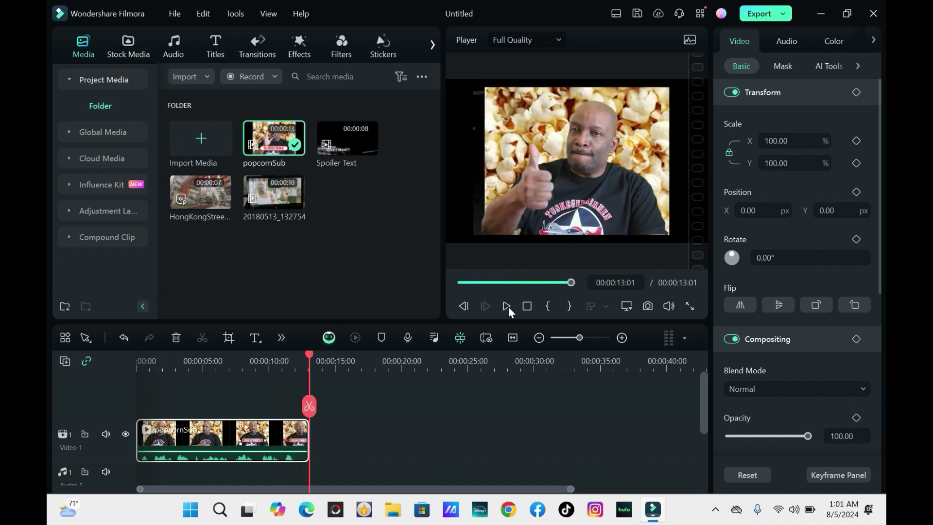
pyautogui.scroll(-1, 238, 403)
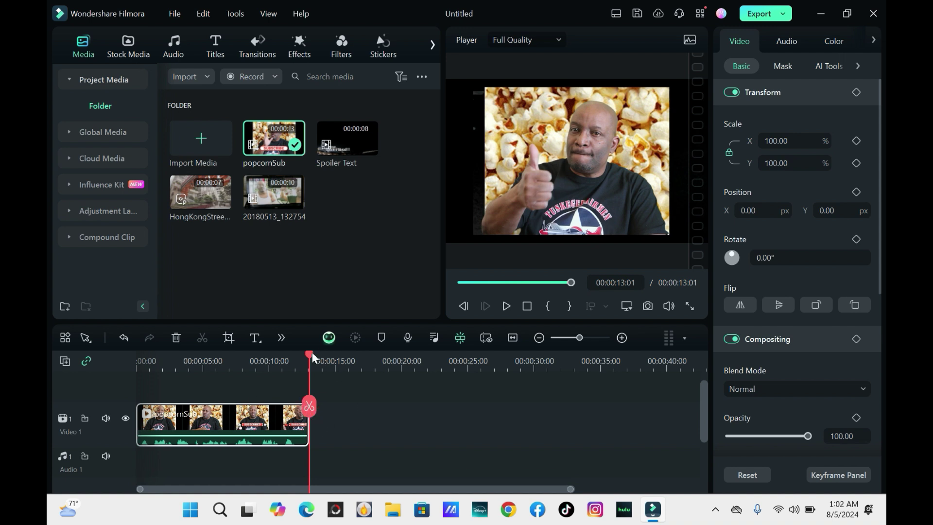
pyautogui.moveTo(311, 359)
pyautogui.mouseDown()
pyautogui.moveTo(337, 354)
pyautogui.moveTo(266, 368)
pyautogui.moveTo(332, 365)
pyautogui.moveTo(310, 369)
pyautogui.mouseUp()
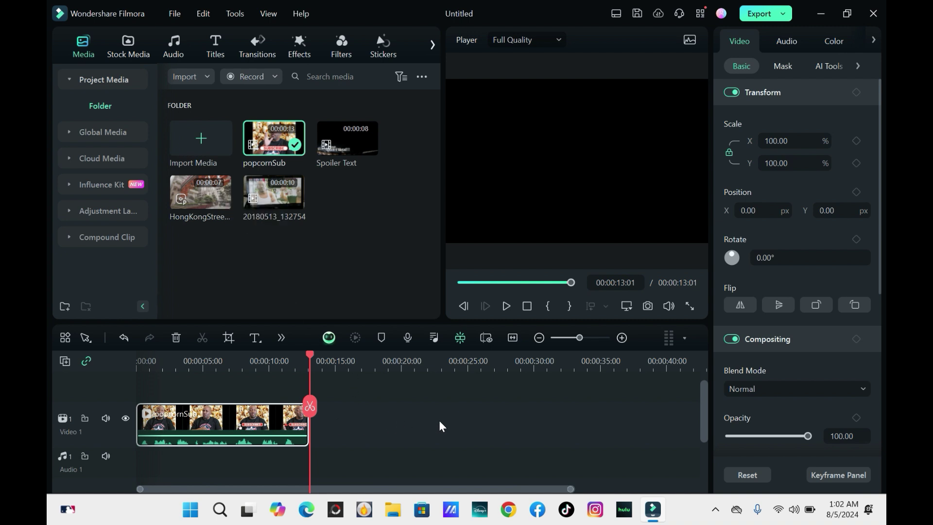
# - Append the Hong Kong street clip and preview the sequence from about 11 seconds
pyautogui.click(223, 200)
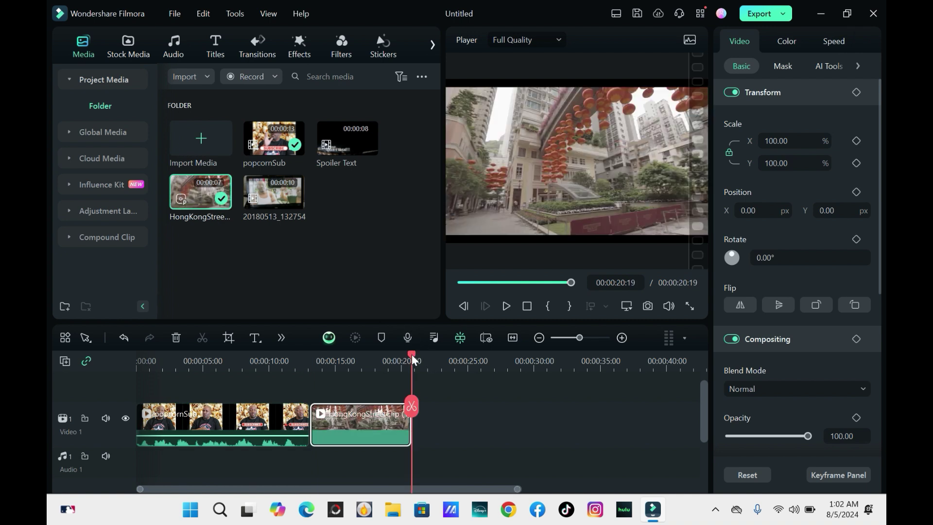
pyautogui.moveTo(412, 354); pyautogui.dragTo(283, 366)
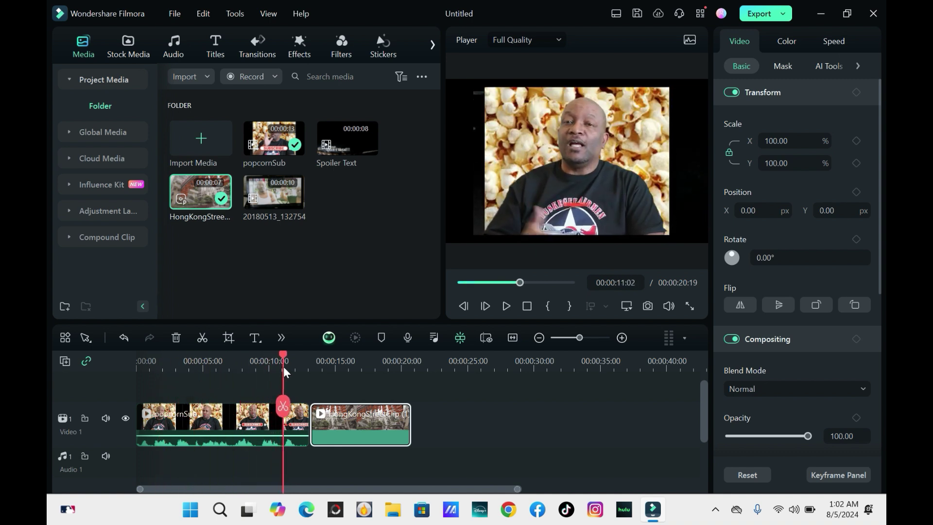
pyautogui.click(505, 307)
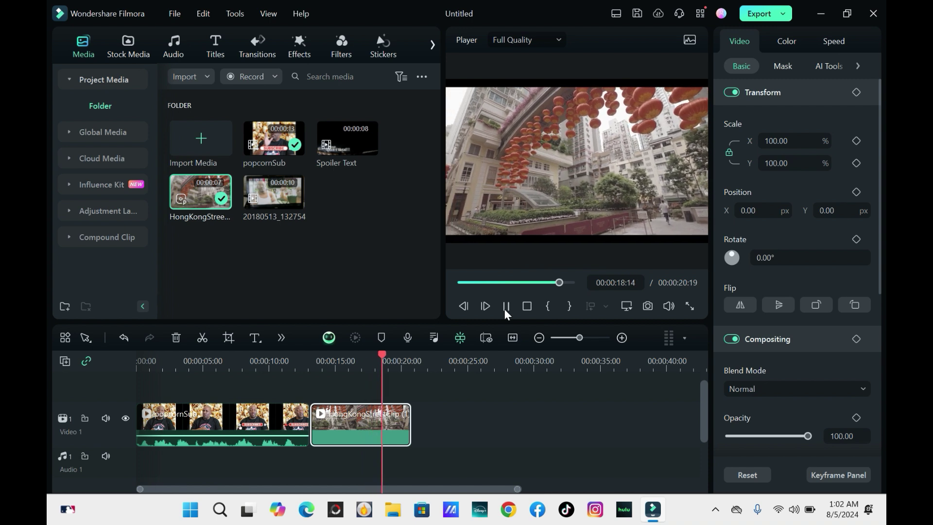
pyautogui.click(505, 306)
# - Append 20180513_132754 at the Hong Kong clip's end, then return to about 28 seconds
pyautogui.moveTo(401, 353); pyautogui.dragTo(409, 353)
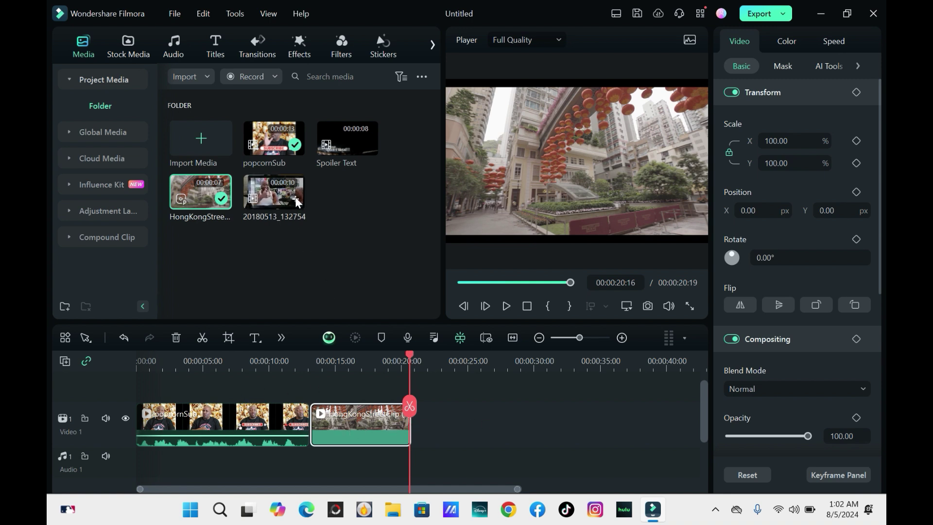
pyautogui.click(411, 353)
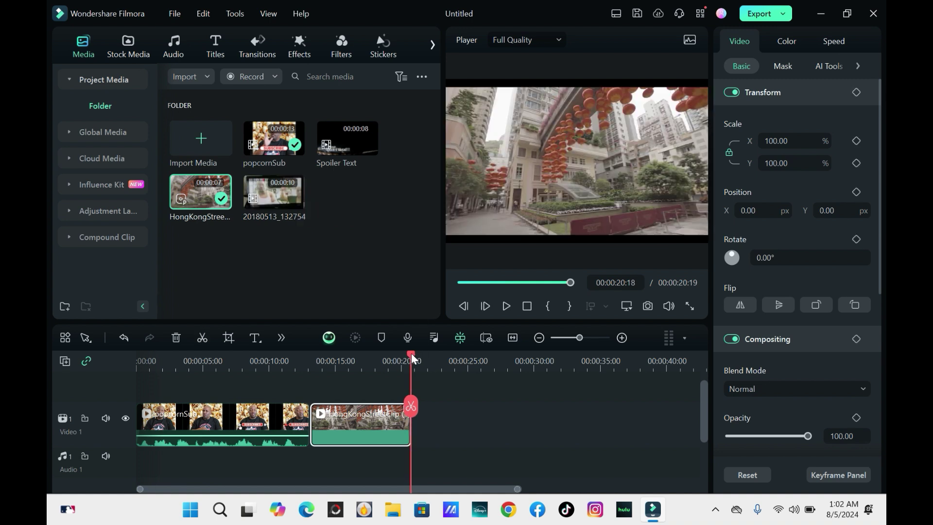
pyautogui.click(296, 199)
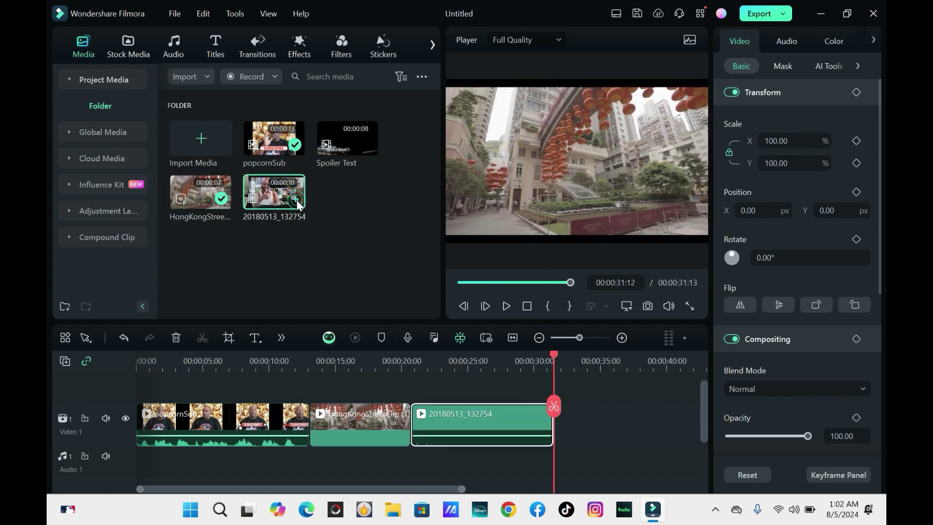
pyautogui.moveTo(553, 354); pyautogui.dragTo(408, 398)
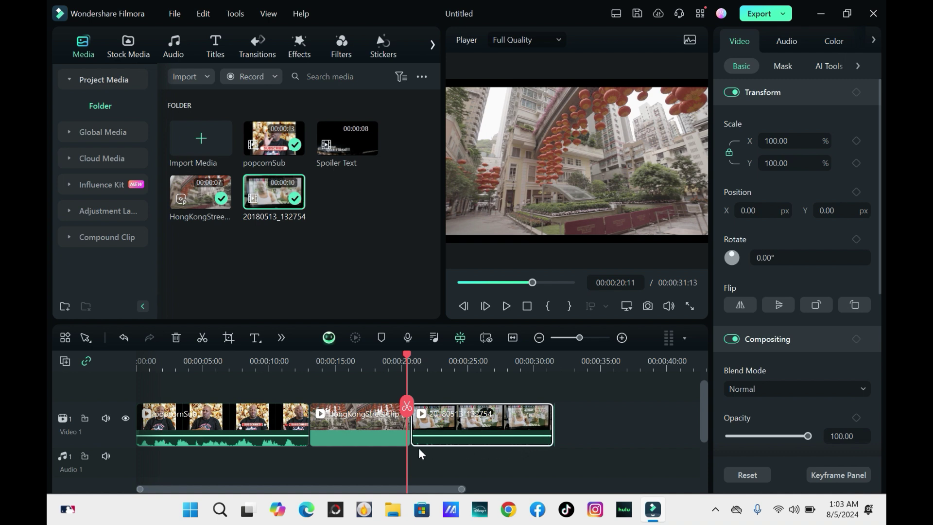
# - Set popcornSub's volume to 3.90 dB, then select the Hong Kong clip at 13 seconds
pyautogui.click(349, 420)
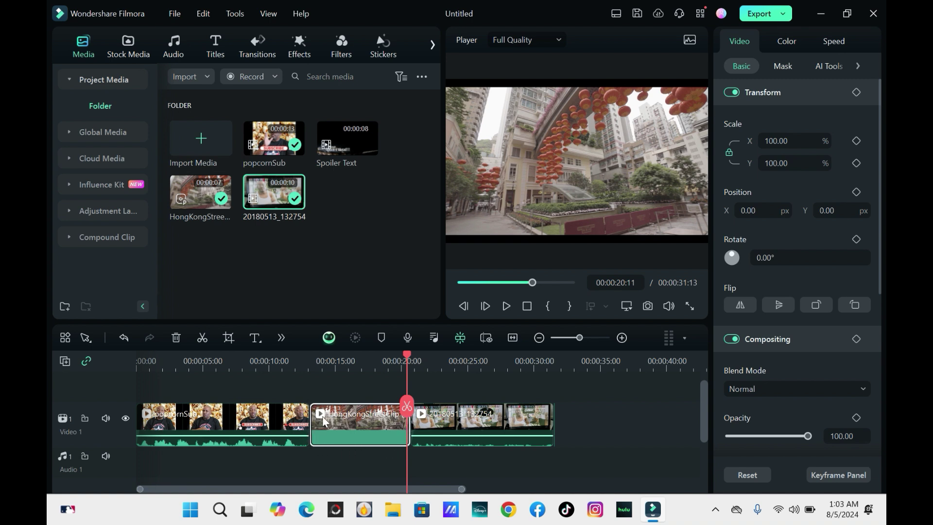
pyautogui.click(260, 416)
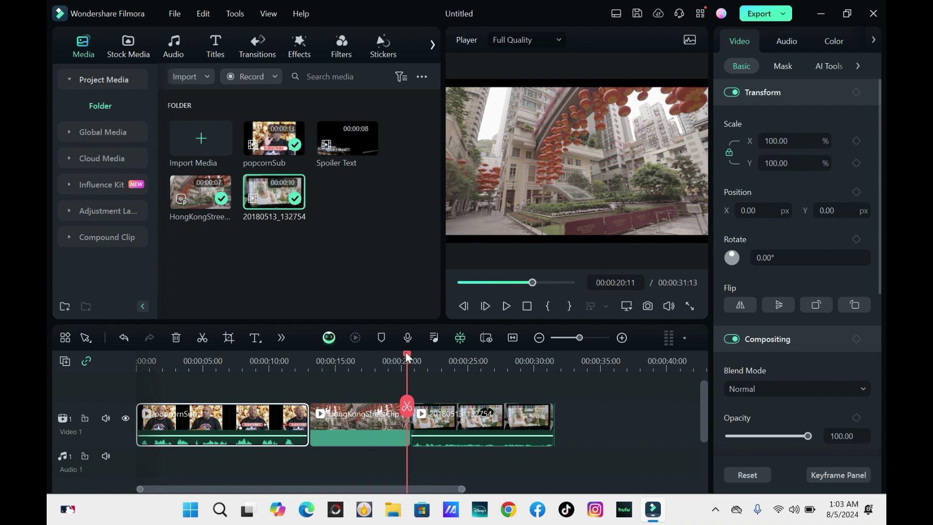
pyautogui.moveTo(407, 357); pyautogui.dragTo(214, 379)
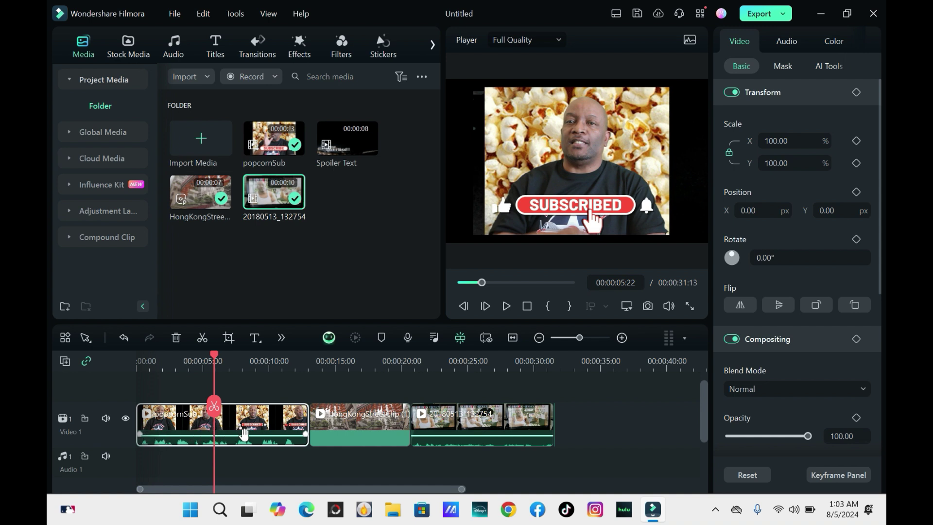
pyautogui.moveTo(244, 435)
pyautogui.mouseDown()
pyautogui.moveTo(244, 427)
pyautogui.moveTo(242, 450)
pyautogui.moveTo(242, 427)
pyautogui.mouseUp()
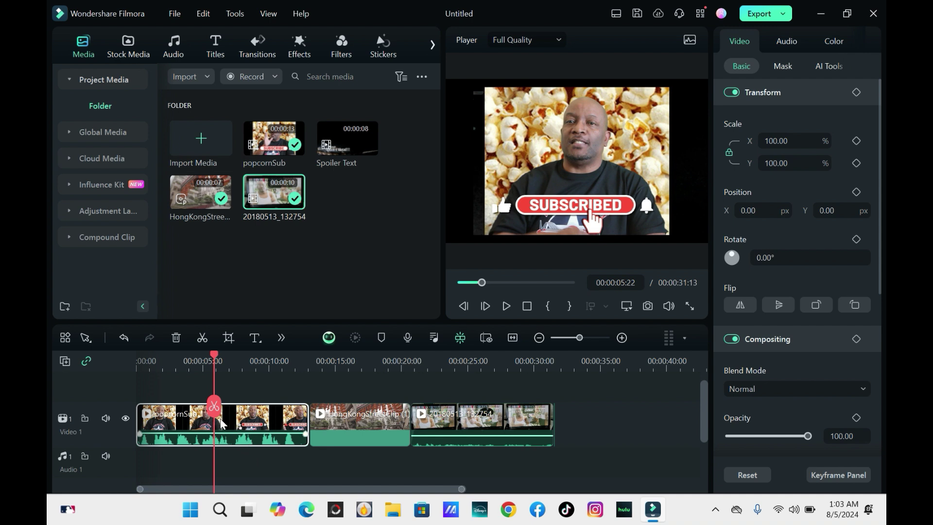
pyautogui.moveTo(225, 431); pyautogui.dragTo(225, 433)
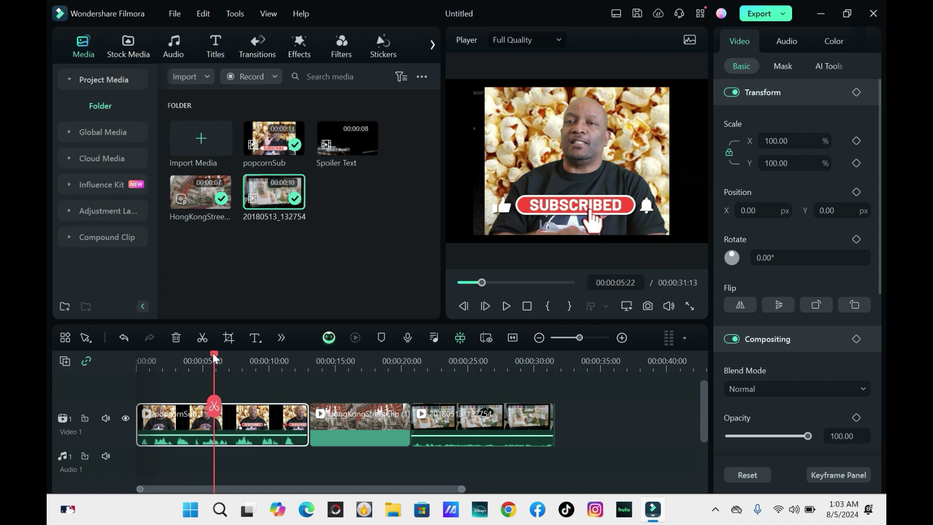
pyautogui.moveTo(212, 351); pyautogui.dragTo(135, 369)
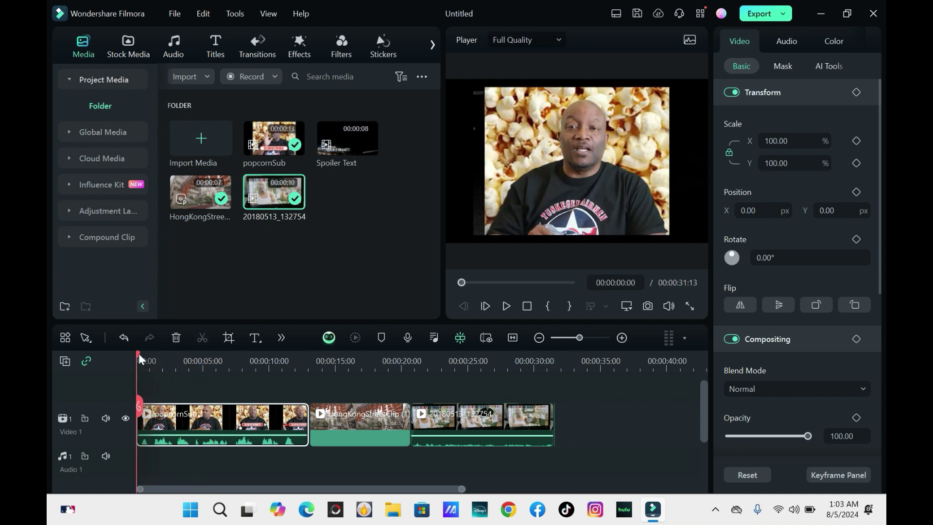
pyautogui.moveTo(139, 353); pyautogui.dragTo(315, 359)
pyautogui.click(337, 417)
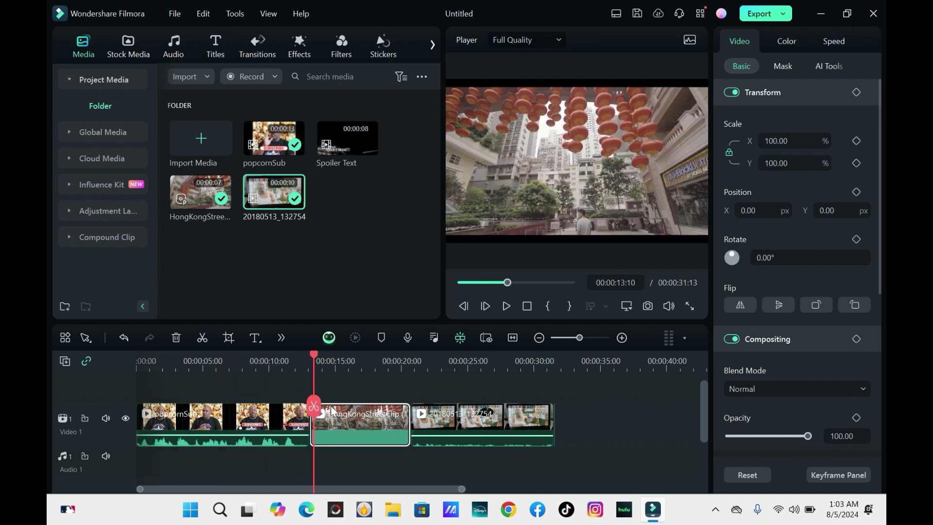
# - Add a 'Text Here' quick title on a new track and enlarge it at 00:00:15:24
pyautogui.click(255, 335)
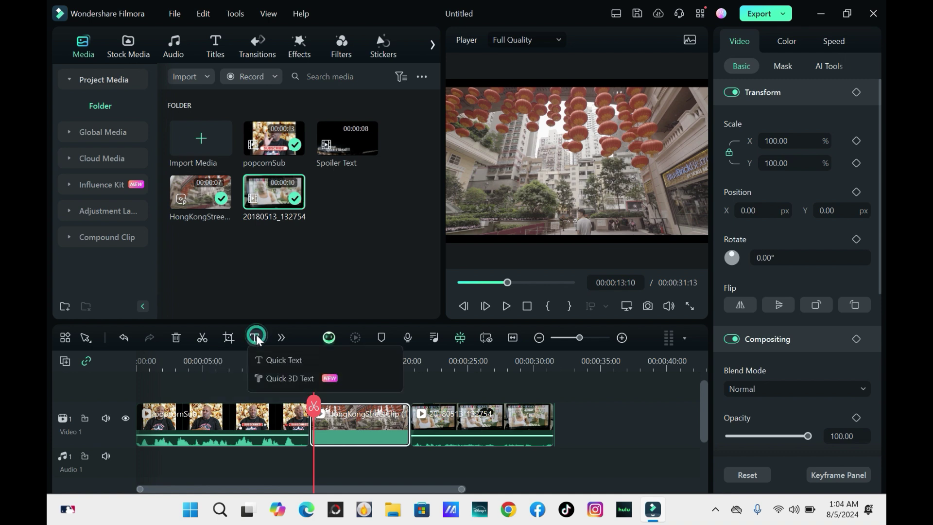
pyautogui.click(267, 360)
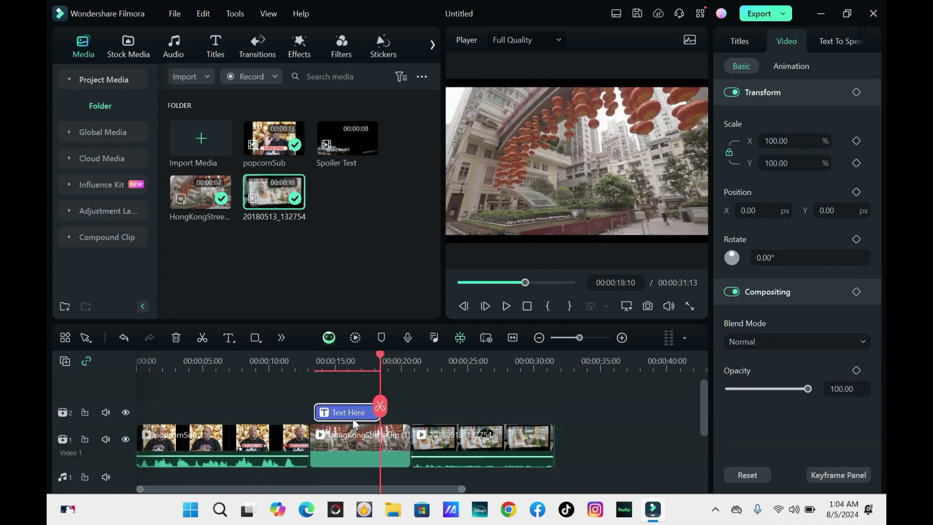
pyautogui.moveTo(377, 357); pyautogui.dragTo(347, 360)
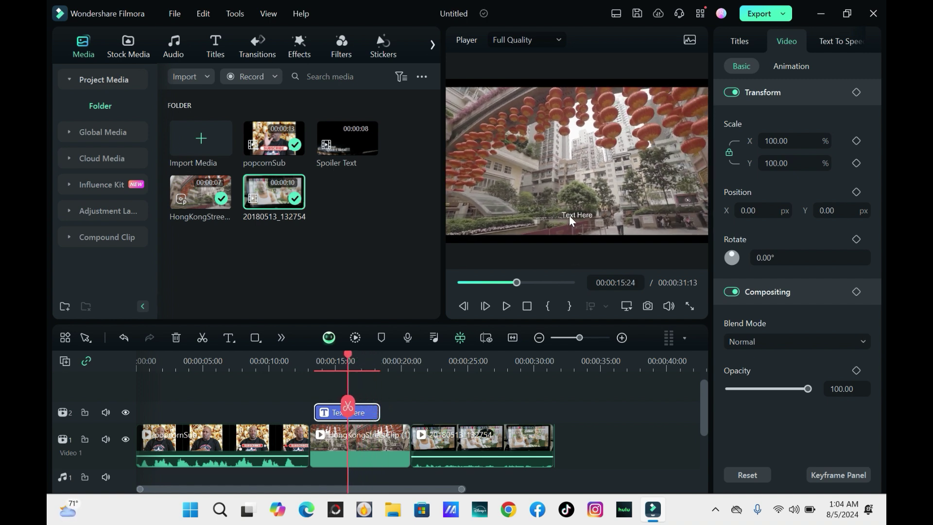
pyautogui.click(583, 216)
pyautogui.moveTo(593, 210)
pyautogui.mouseDown()
pyautogui.moveTo(637, 196)
pyautogui.moveTo(590, 214)
pyautogui.moveTo(558, 176)
pyautogui.moveTo(561, 136)
pyautogui.moveTo(656, 146)
pyautogui.moveTo(641, 207)
pyautogui.moveTo(606, 218)
pyautogui.mouseUp()
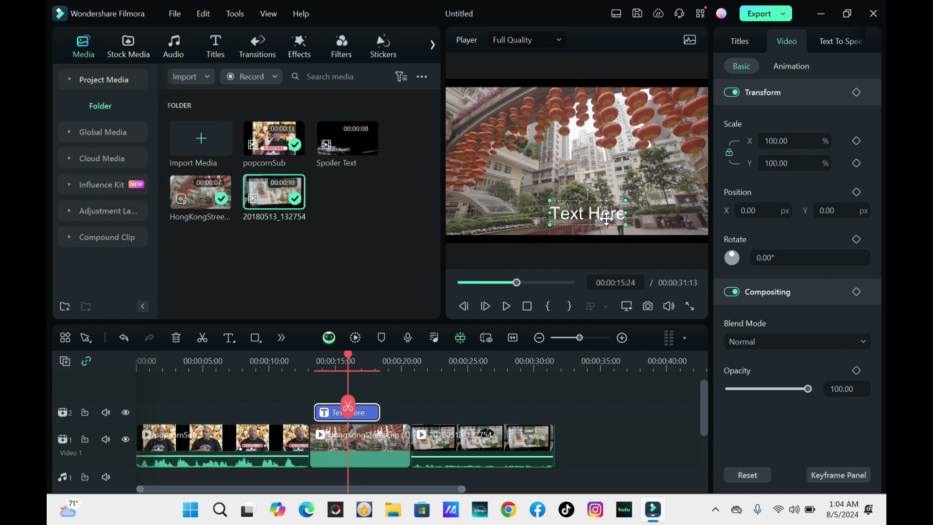
# - Change the title text to 'test video', enlarging it and shifting it slightly left
pyautogui.click(747, 45)
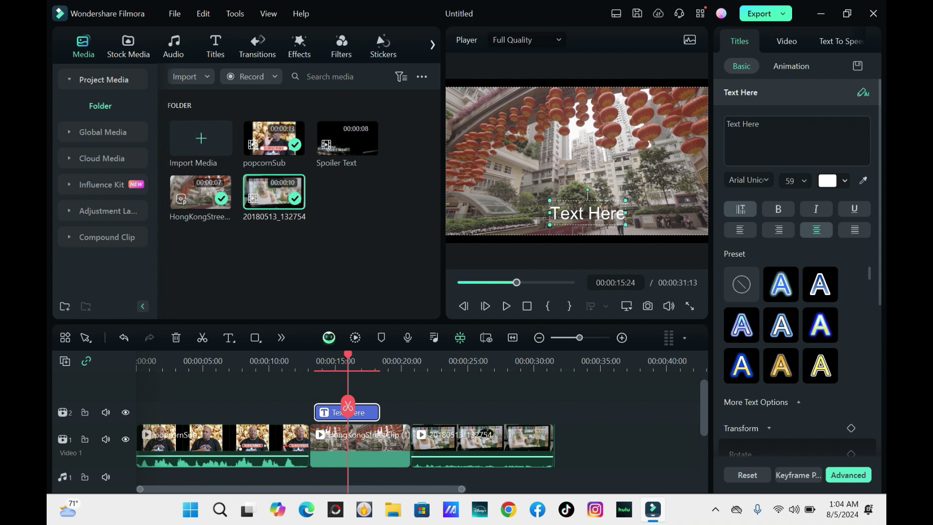
pyautogui.click(785, 156)
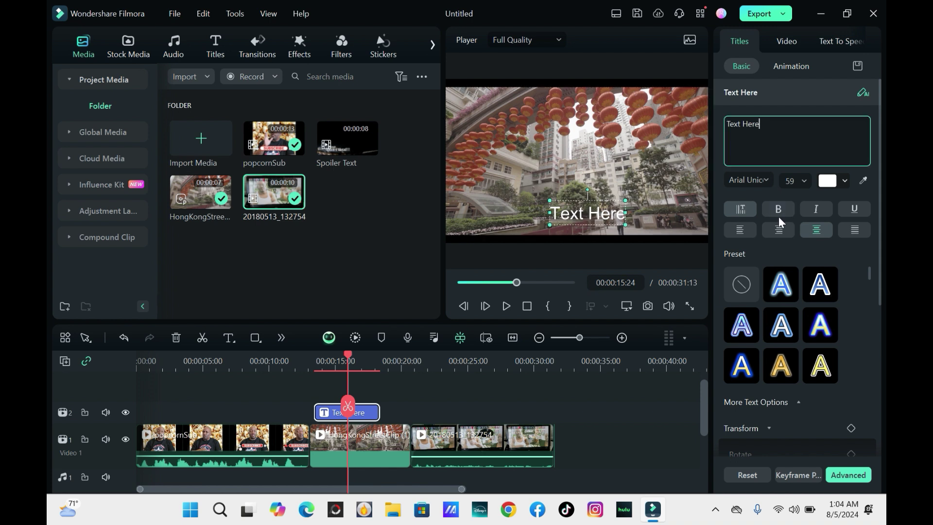
pyautogui.press('BackSpace')
pyautogui.press('BackSpace')
pyautogui.press('BackSpace')
pyautogui.press('BackSpace')
pyautogui.press('BackSpace')
pyautogui.press('BackSpace')
pyautogui.press('BackSpace')
pyautogui.press('BackSpace')
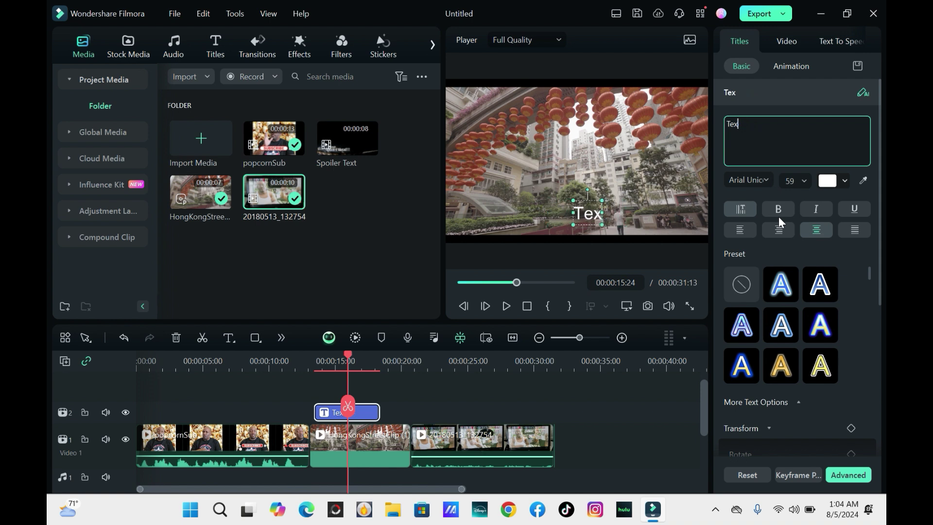
pyautogui.press('BackSpace')
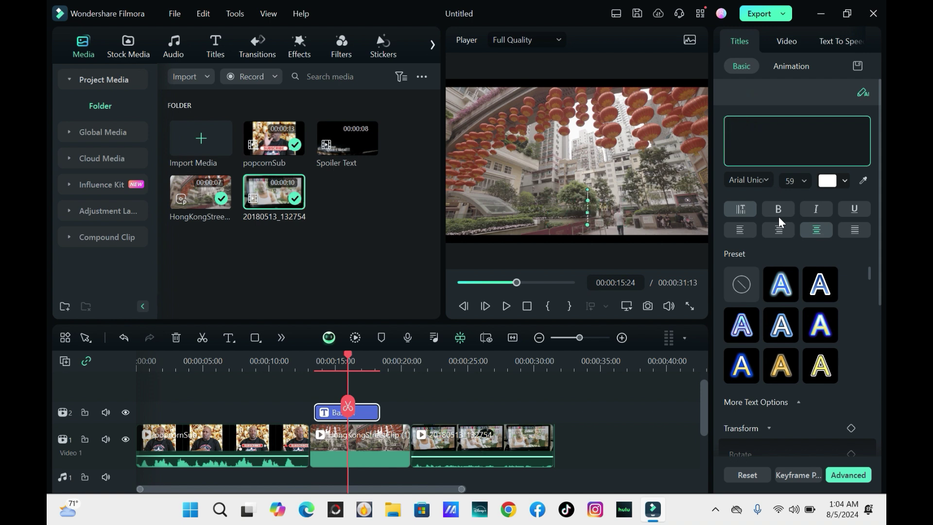
pyautogui.write('test video')
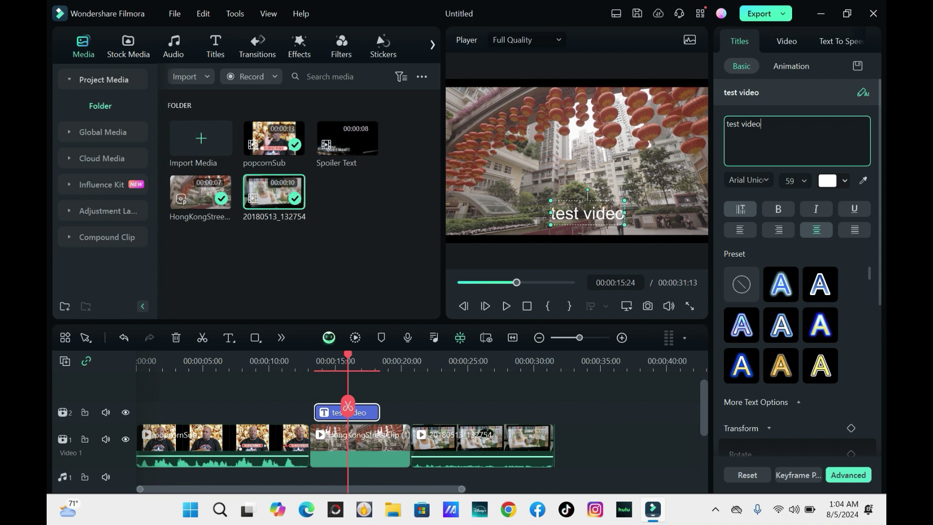
pyautogui.moveTo(625, 199); pyautogui.dragTo(672, 185)
pyautogui.moveTo(613, 183); pyautogui.dragTo(588, 184)
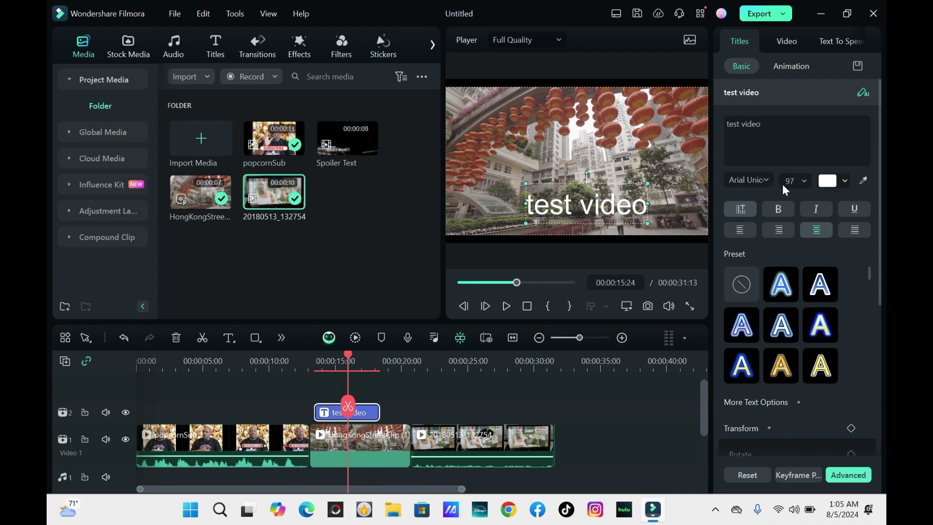
# - Set the title font to Bernard MT Condensed at size 125
pyautogui.click(748, 180)
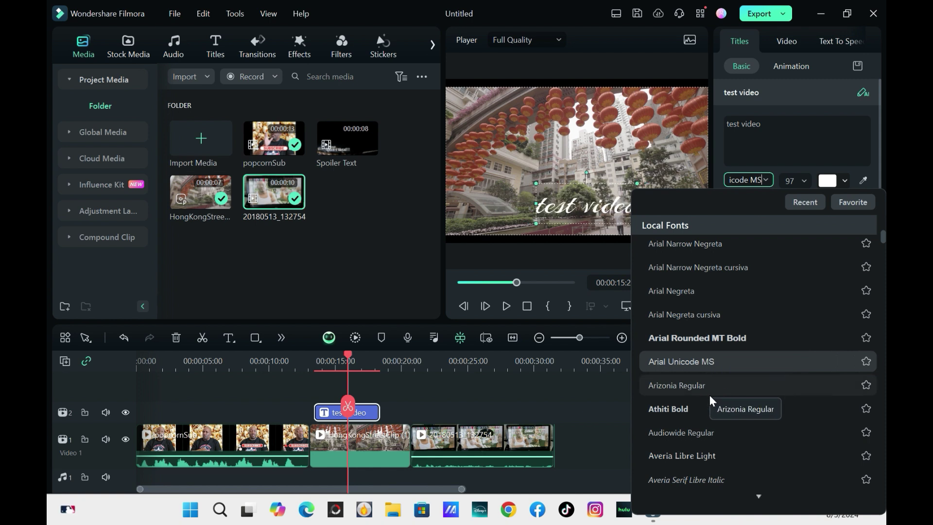
pyautogui.scroll(-10, 714, 398)
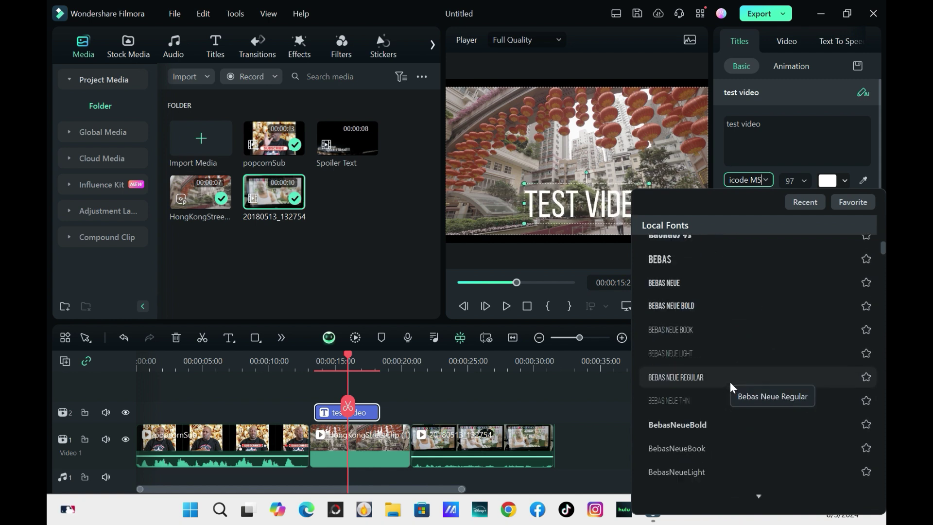
pyautogui.scroll(-5, 729, 381)
pyautogui.scroll(2, 729, 381)
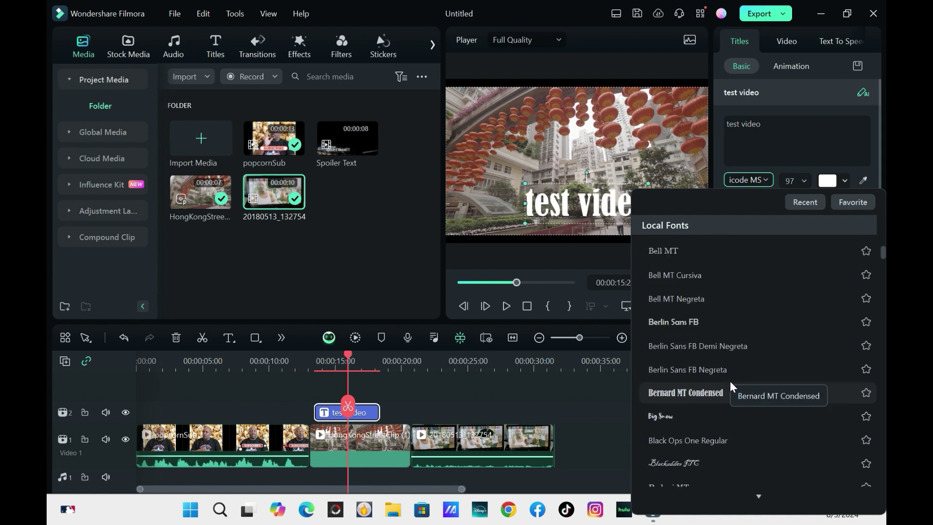
pyautogui.click(730, 384)
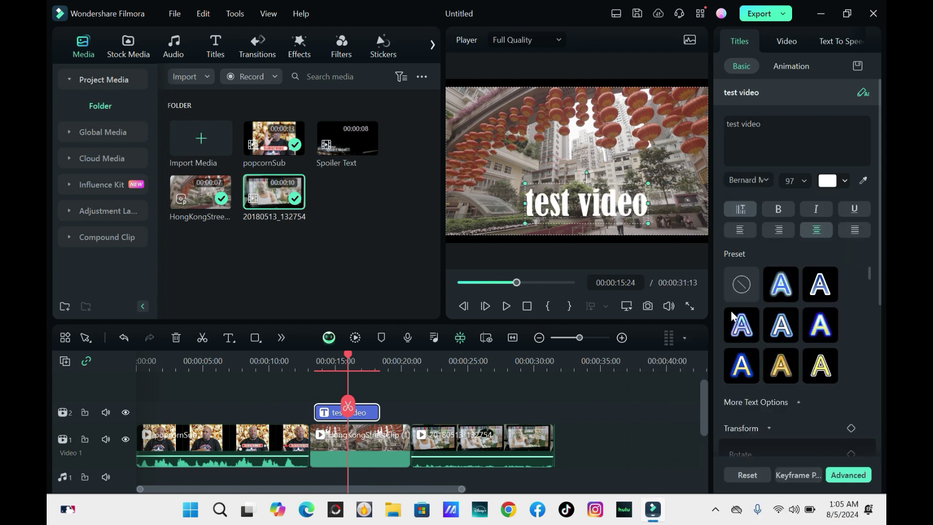
pyautogui.click(806, 180)
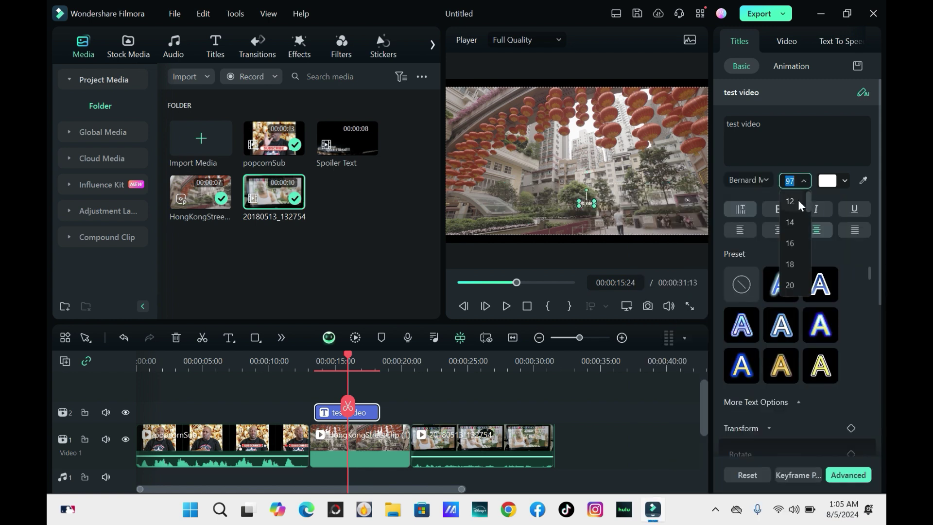
pyautogui.scroll(-5, 796, 255)
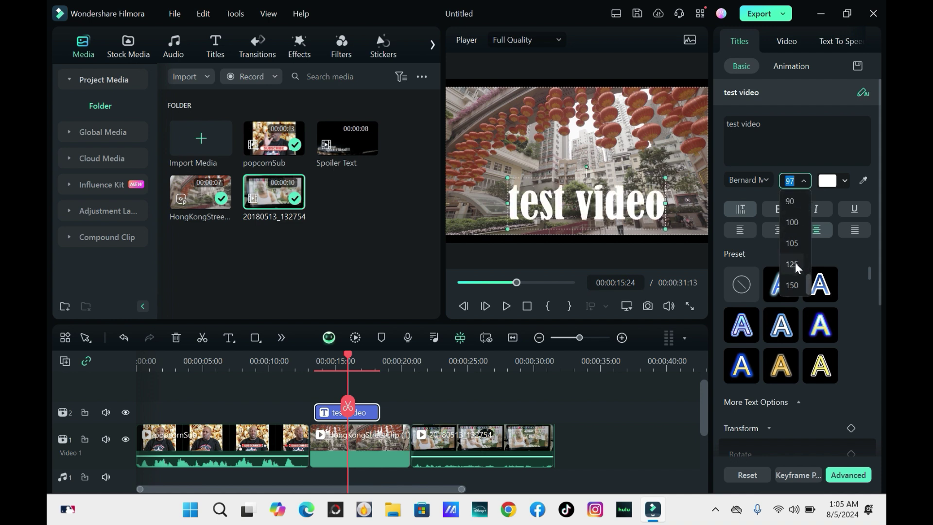
pyautogui.click(795, 263)
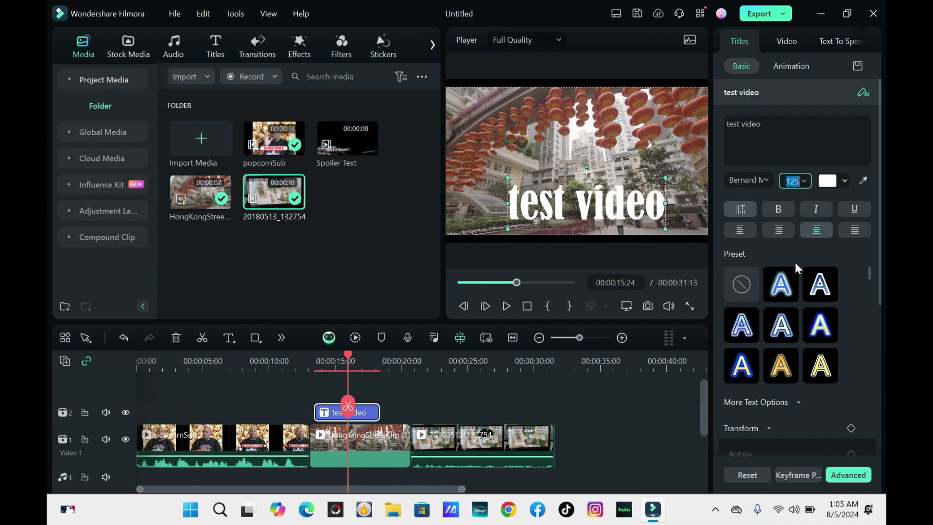
# - Colour the title text purple after trying peach, green and dark red
pyautogui.click(831, 180)
pyautogui.click(799, 201)
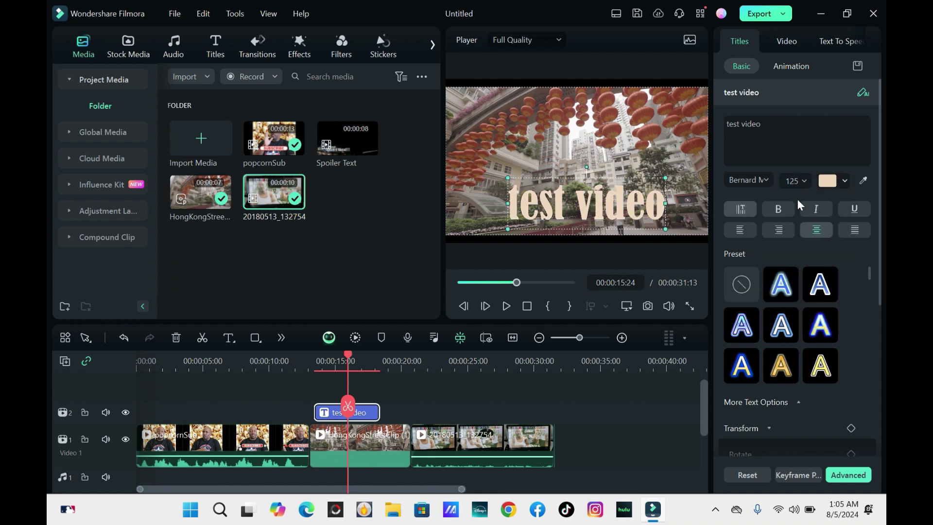
pyautogui.click(832, 182)
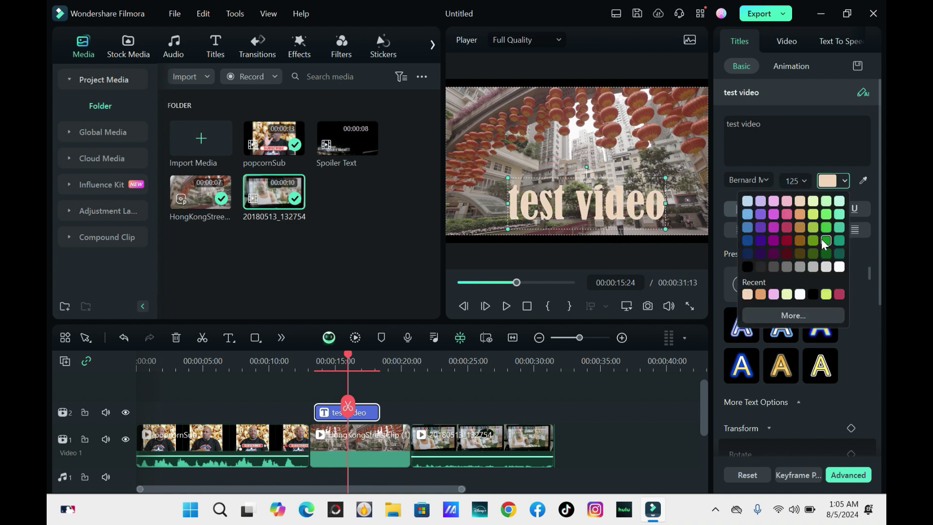
pyautogui.click(824, 240)
pyautogui.click(829, 184)
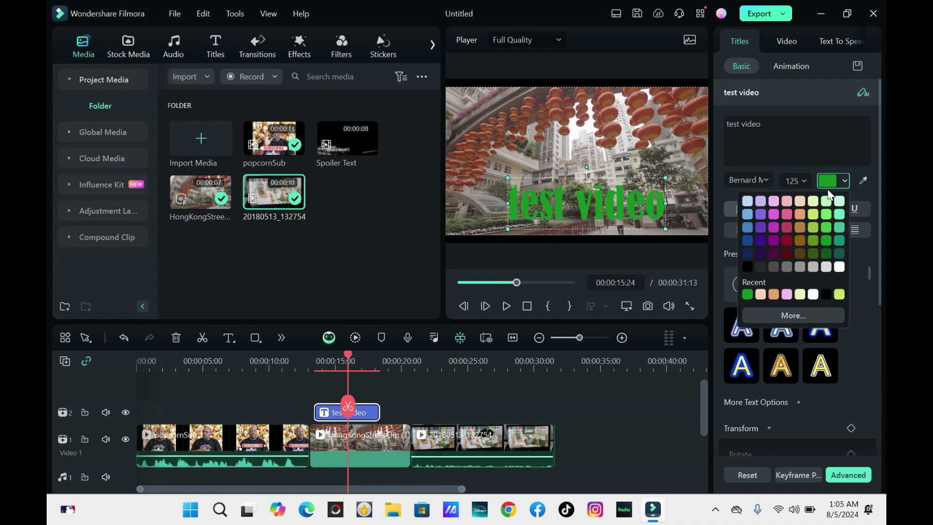
pyautogui.click(785, 252)
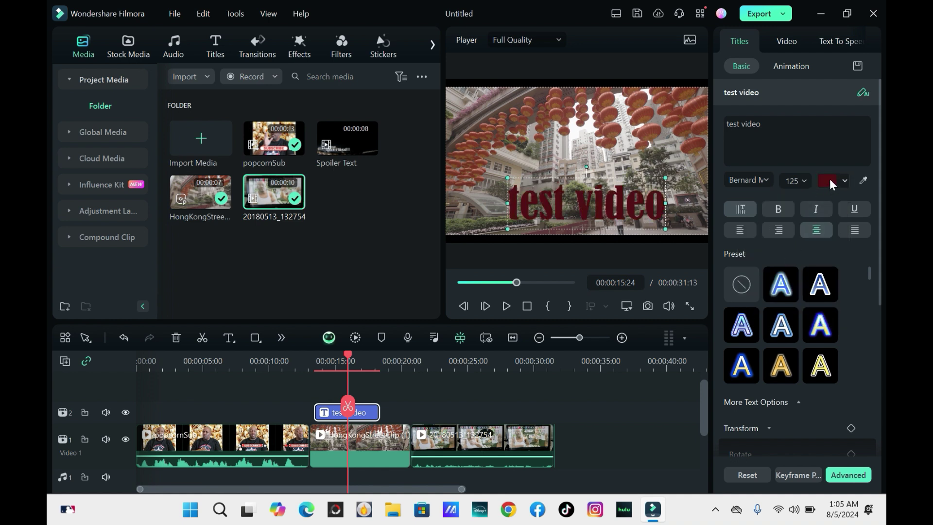
pyautogui.click(829, 180)
pyautogui.click(774, 227)
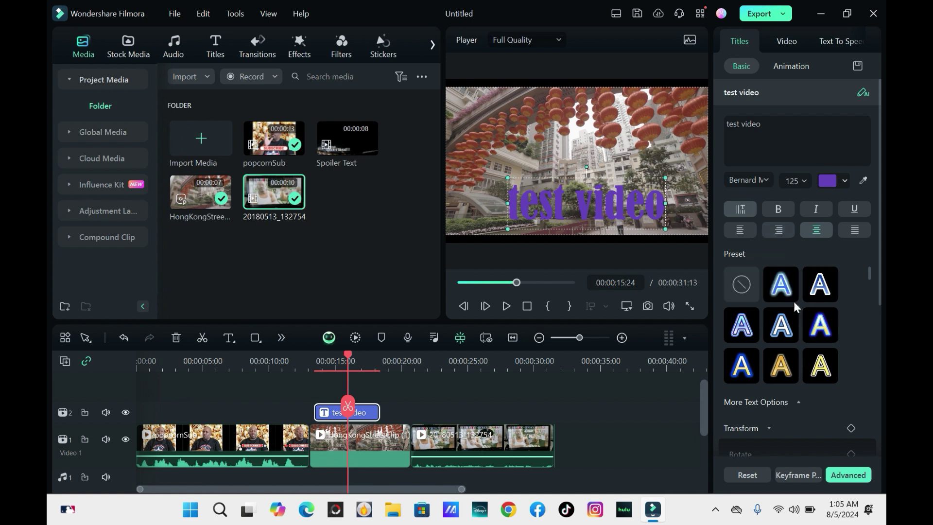
# - Apply the orange-red preset with pink glow and move the title to the lower left
pyautogui.click(782, 288)
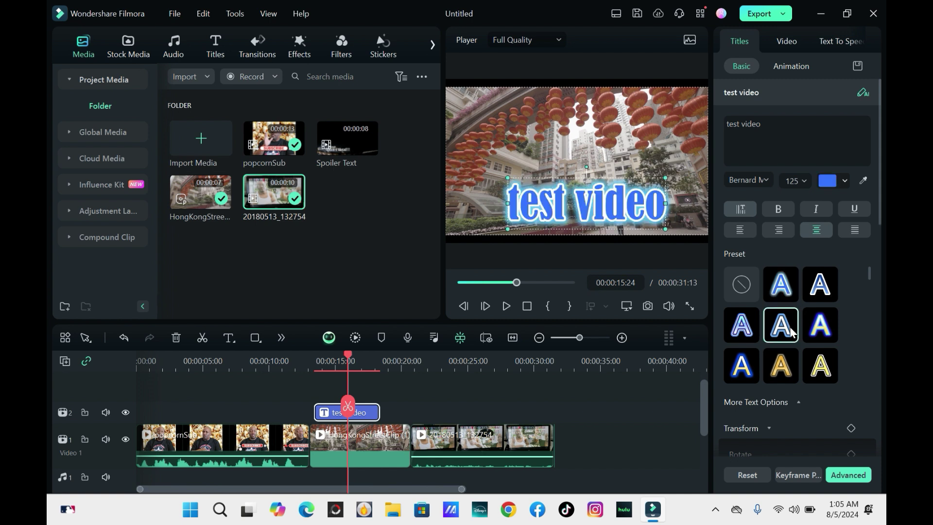
pyautogui.click(783, 363)
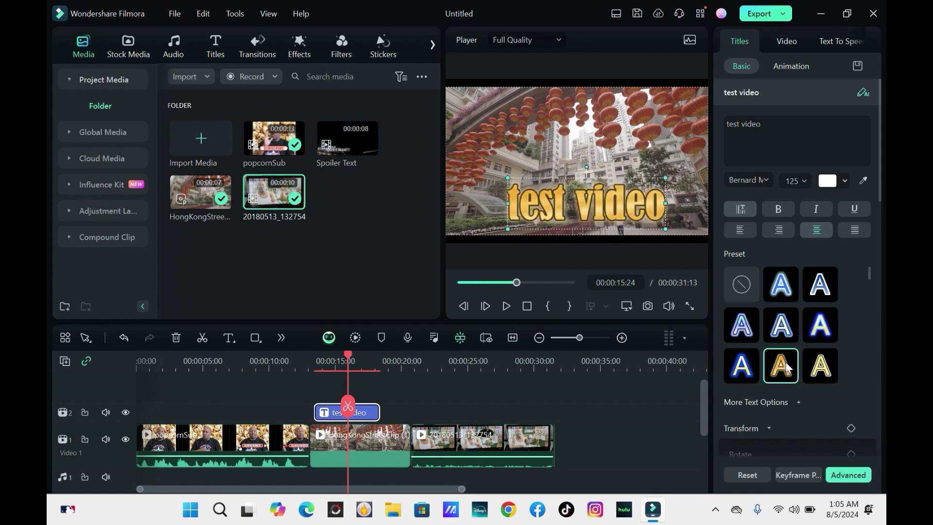
pyautogui.scroll(-3, 820, 345)
pyautogui.click(782, 340)
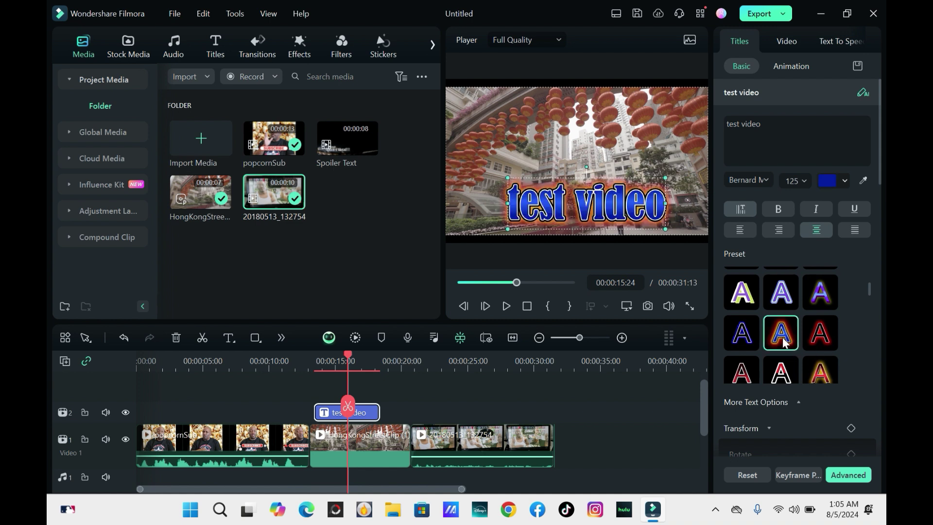
pyautogui.click(818, 377)
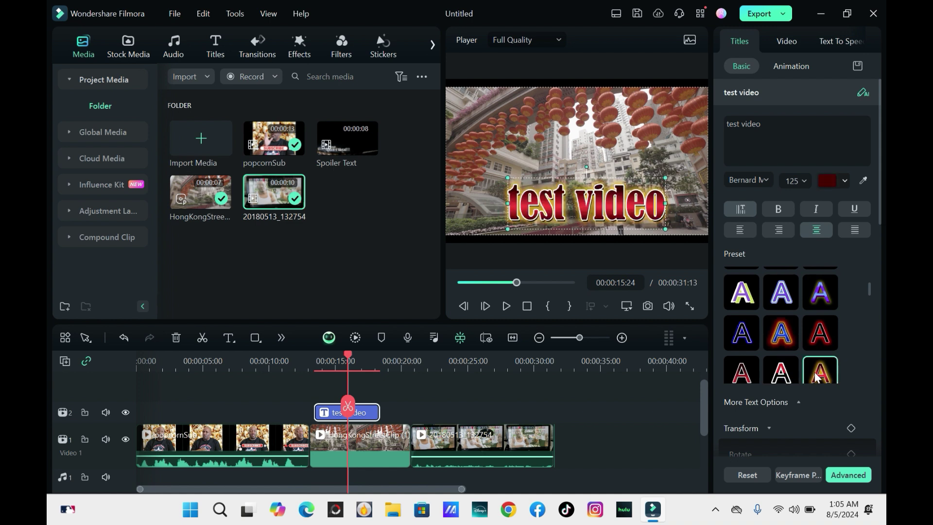
pyautogui.scroll(-2, 788, 354)
pyautogui.scroll(2, 788, 353)
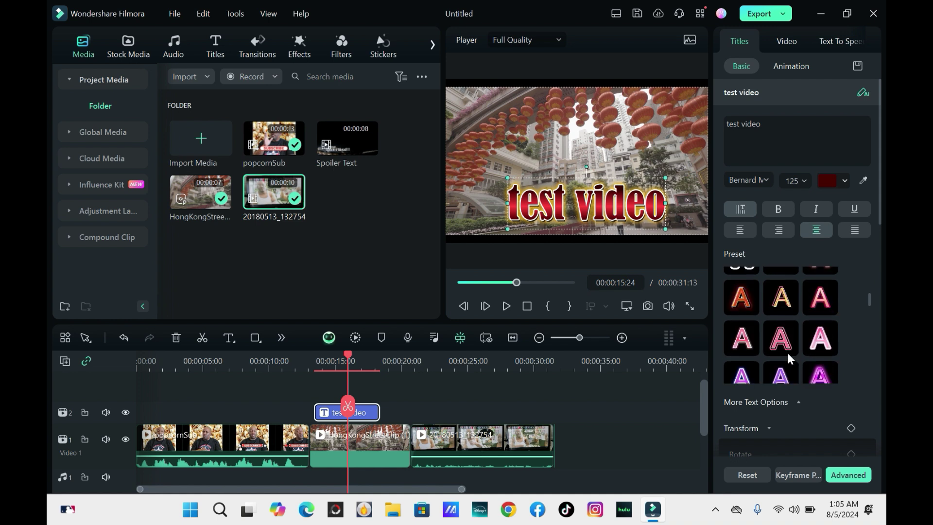
pyautogui.click(741, 297)
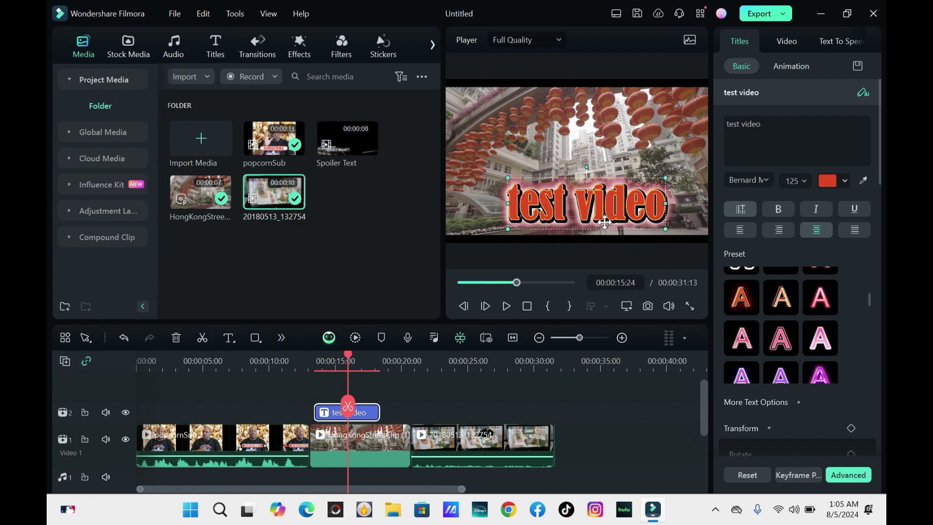
pyautogui.moveTo(588, 198); pyautogui.dragTo(534, 203)
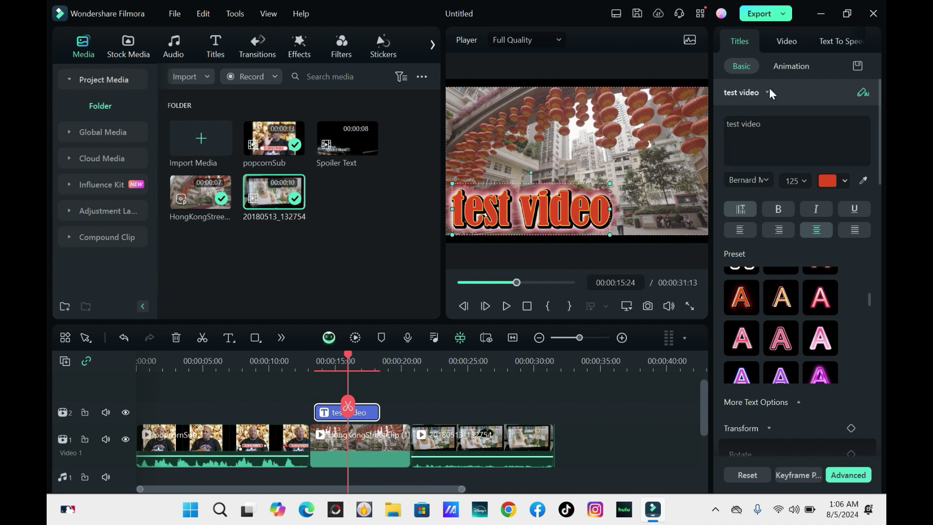
# - Add a 0.84 s Typewriter In animation to the title and play it back
pyautogui.click(789, 67)
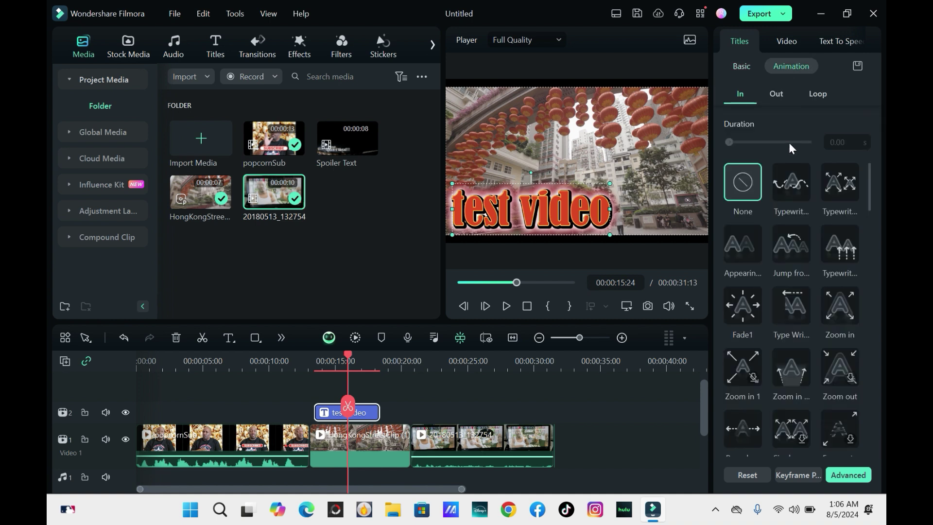
pyautogui.click(788, 186)
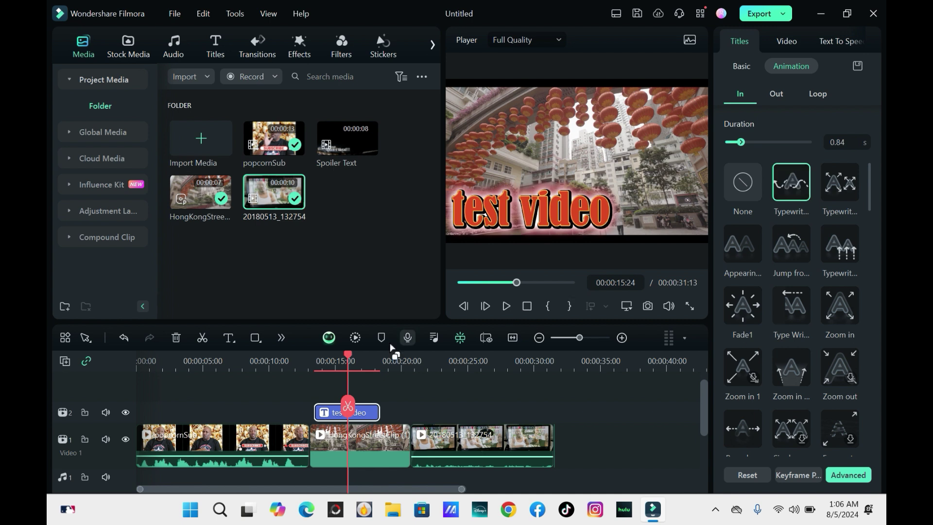
pyautogui.moveTo(348, 352); pyautogui.dragTo(303, 355)
pyautogui.click(506, 306)
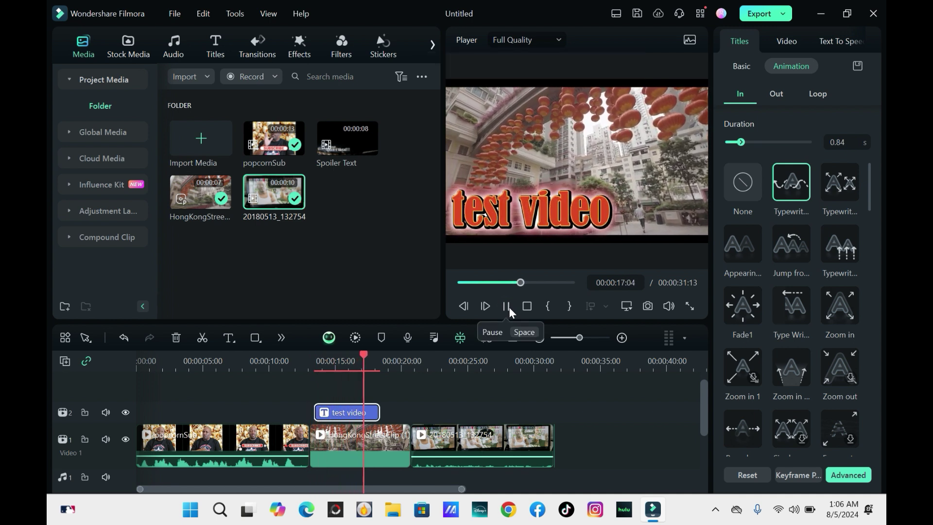
pyautogui.click(507, 307)
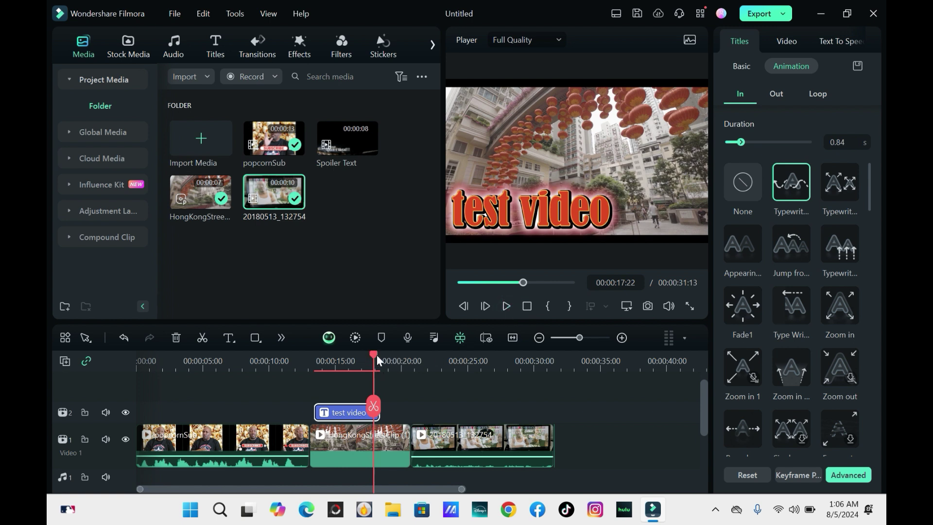
# - Extend the test video title to 00:00:25:03, then scrub back over the Hong Kong clip
pyautogui.moveTo(378, 354); pyautogui.dragTo(494, 359)
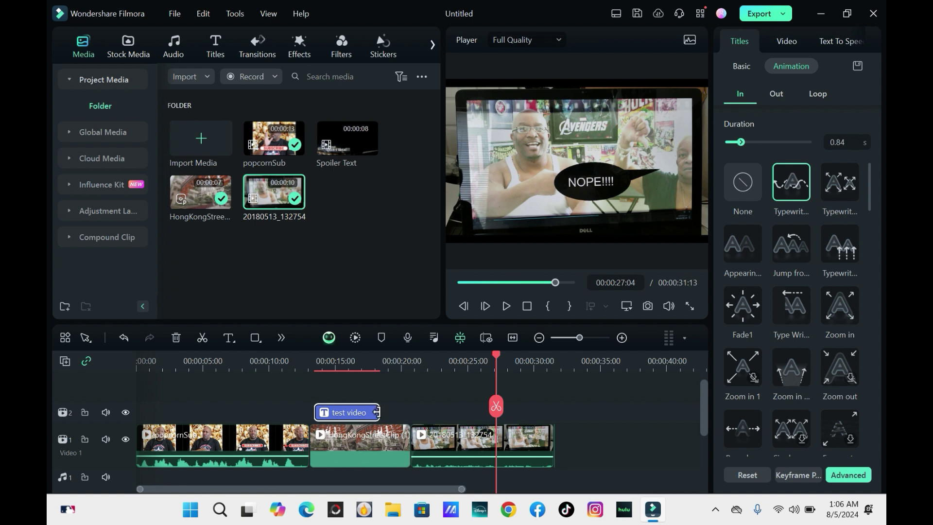
pyautogui.moveTo(377, 412)
pyautogui.mouseDown()
pyautogui.moveTo(470, 413)
pyautogui.moveTo(353, 412)
pyautogui.moveTo(447, 413)
pyautogui.moveTo(369, 413)
pyautogui.mouseUp()
pyautogui.moveTo(497, 354); pyautogui.dragTo(349, 355)
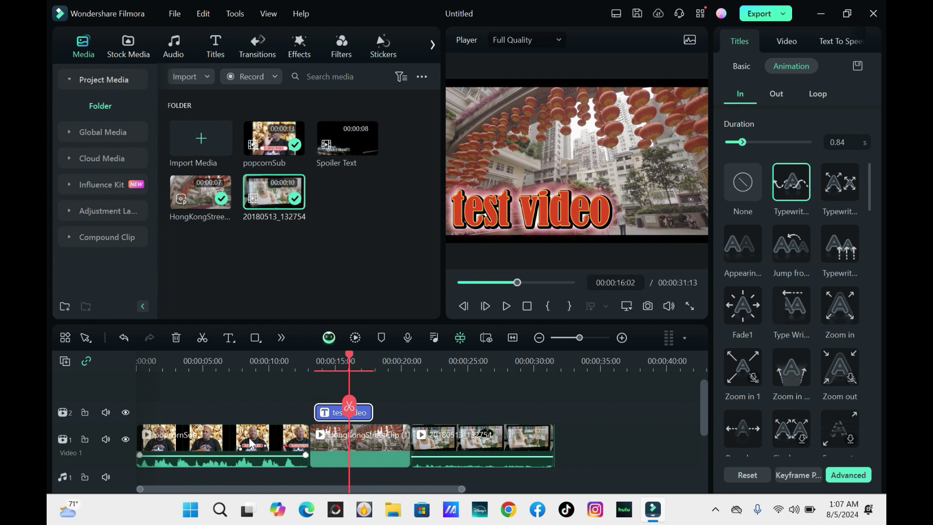
# - Delete the test video title and scrub to 00:00:23:15 in the 20180513 clip
pyautogui.click(177, 339)
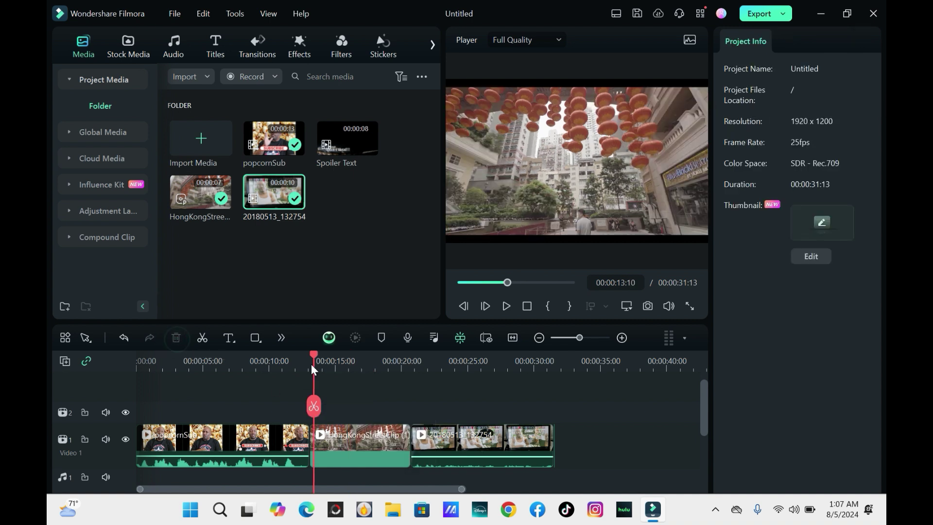
pyautogui.click(278, 361)
pyautogui.moveTo(278, 360); pyautogui.dragTo(259, 374)
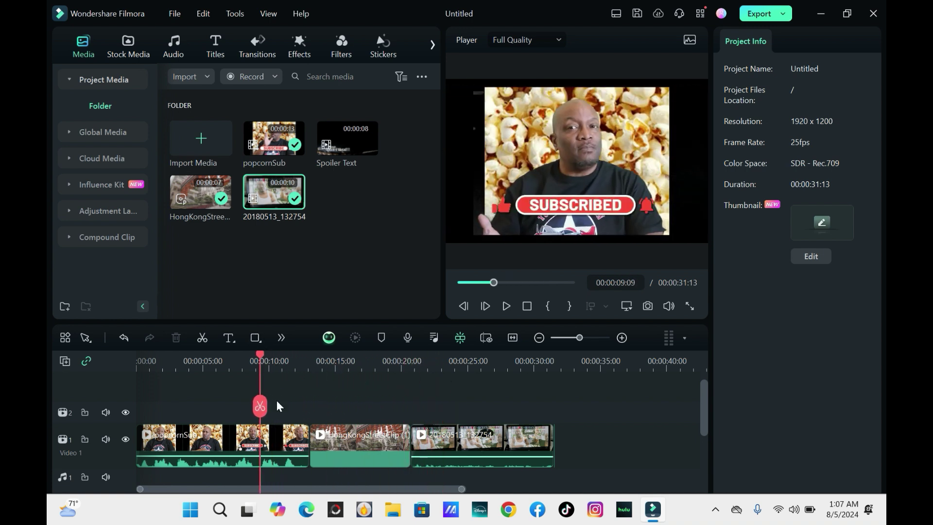
pyautogui.moveTo(261, 353); pyautogui.dragTo(360, 352)
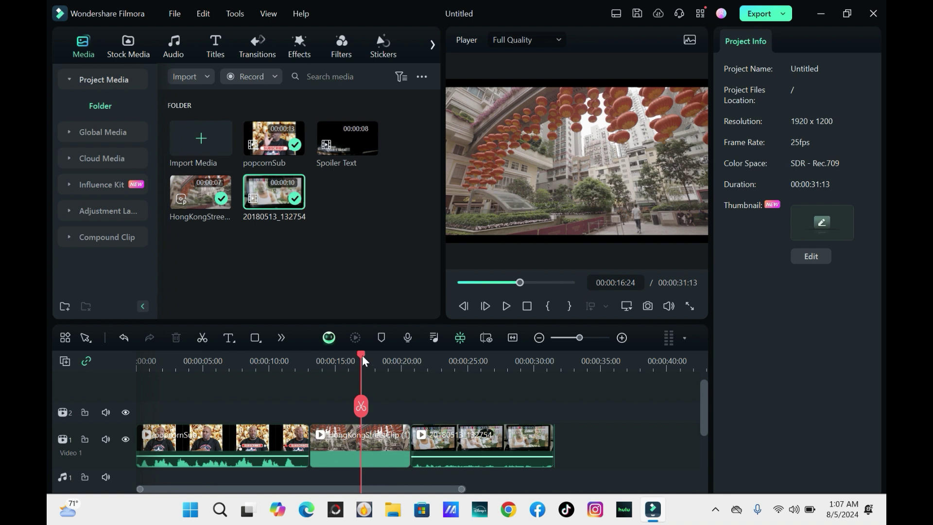
pyautogui.moveTo(362, 355); pyautogui.dragTo(448, 354)
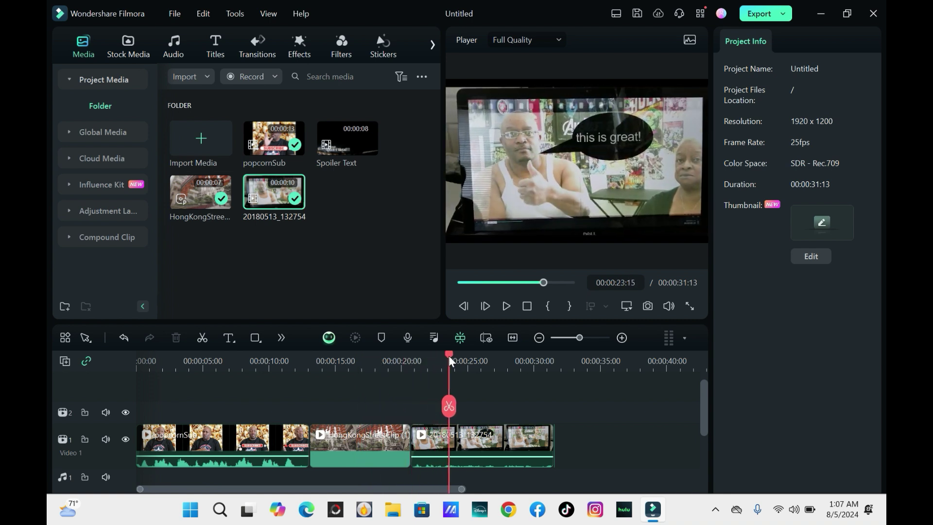
# - Cut 20180513_132754 at 00:00:23:15, delete the right-hand part, and return the playhead to 23:15
pyautogui.click(449, 406)
pyautogui.click(448, 406)
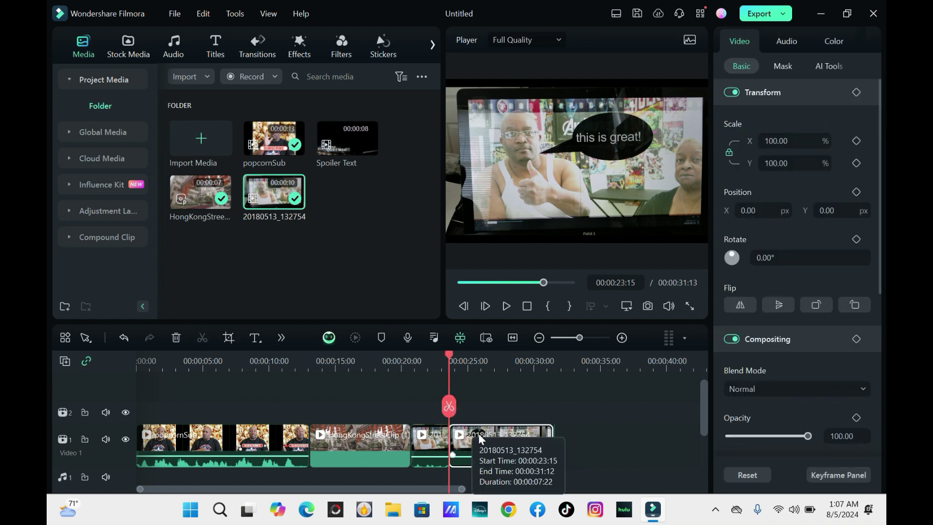
pyautogui.moveTo(476, 435); pyautogui.dragTo(520, 438)
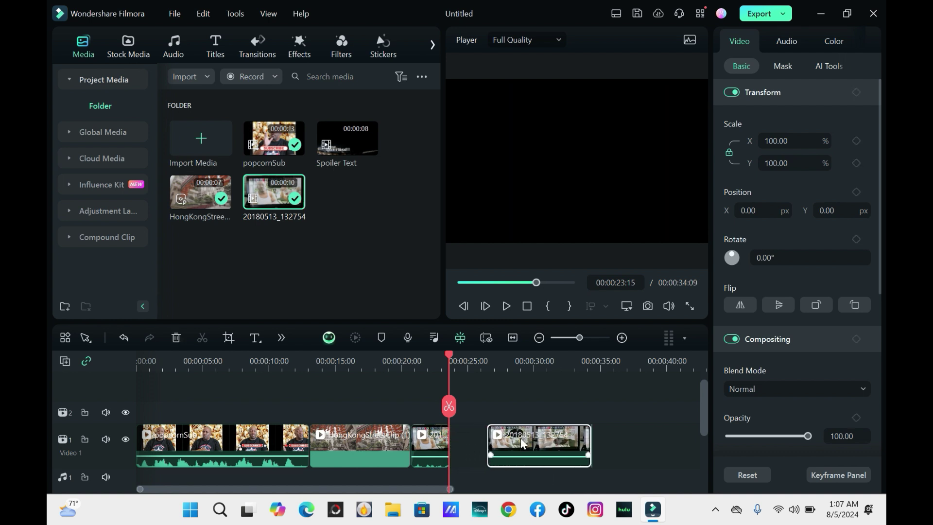
pyautogui.click(175, 338)
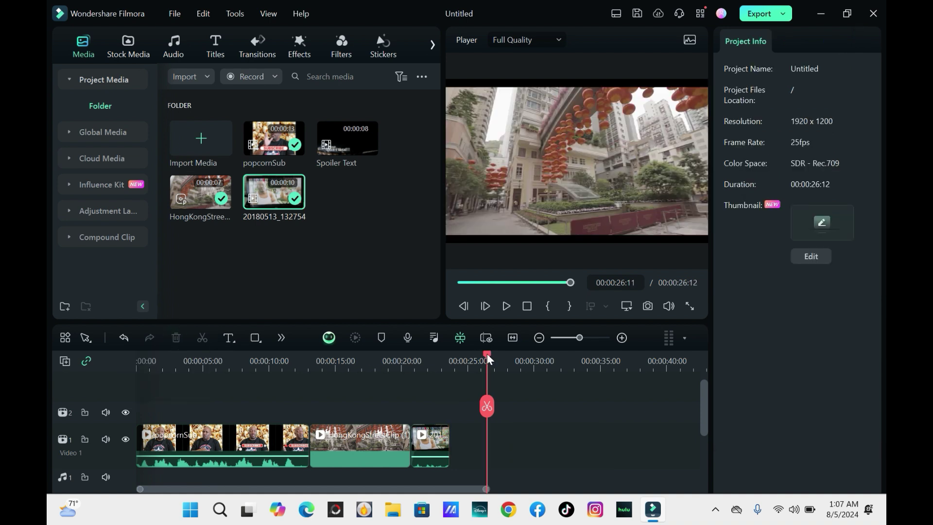
pyautogui.moveTo(487, 353); pyautogui.dragTo(449, 363)
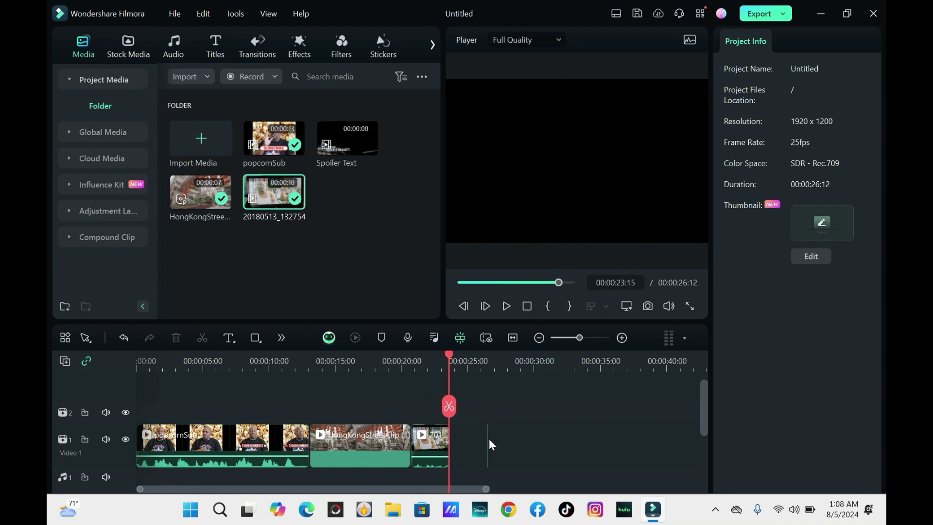
# - Delete the gap after the last clip, then undo twice to bring back the removed second half
pyautogui.click(431, 435)
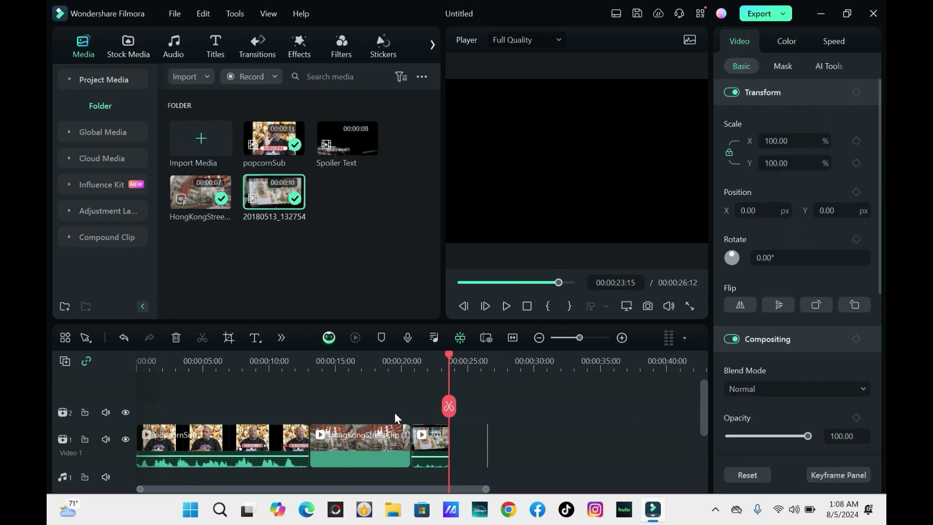
pyautogui.click(175, 337)
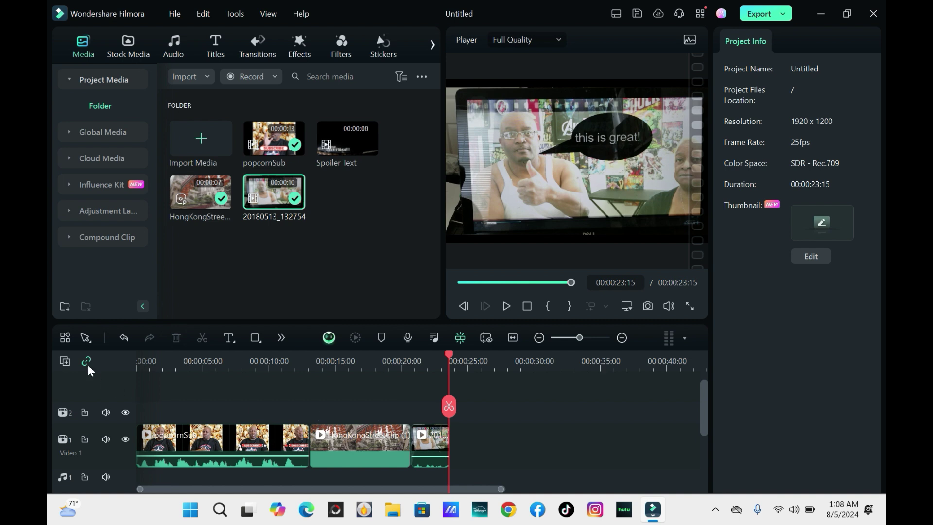
pyautogui.click(122, 338)
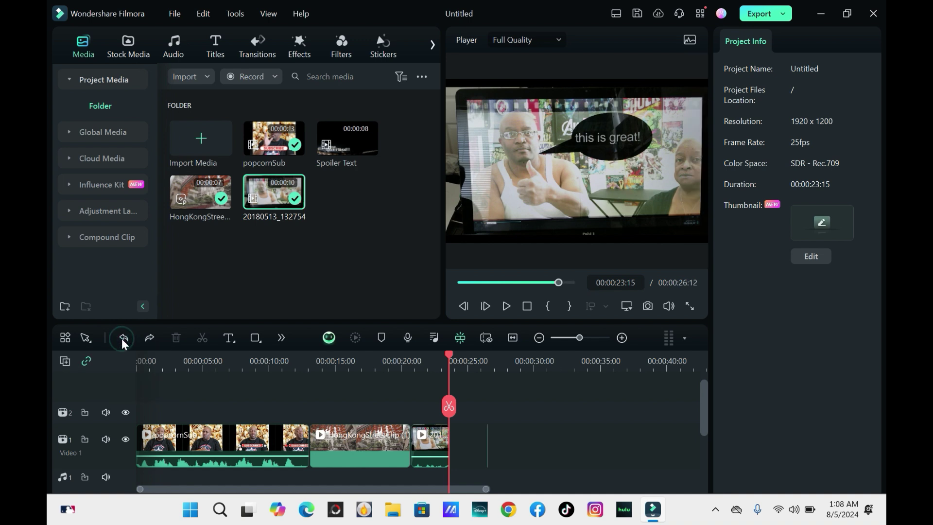
pyautogui.click(122, 338)
# - Slide the restored half left against the 00:00:23:15 cut and select the leftover sliver after it
pyautogui.click(538, 444)
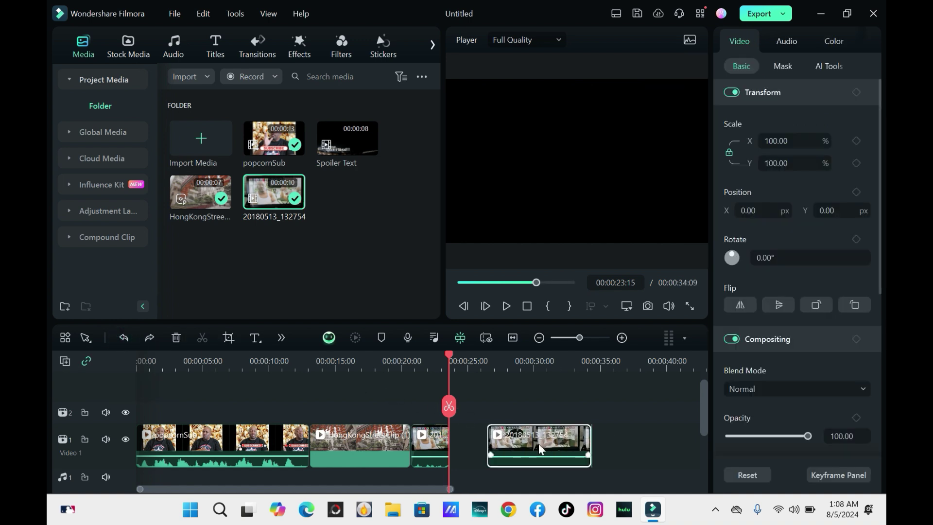
pyautogui.moveTo(538, 444); pyautogui.dragTo(499, 447)
pyautogui.click(591, 448)
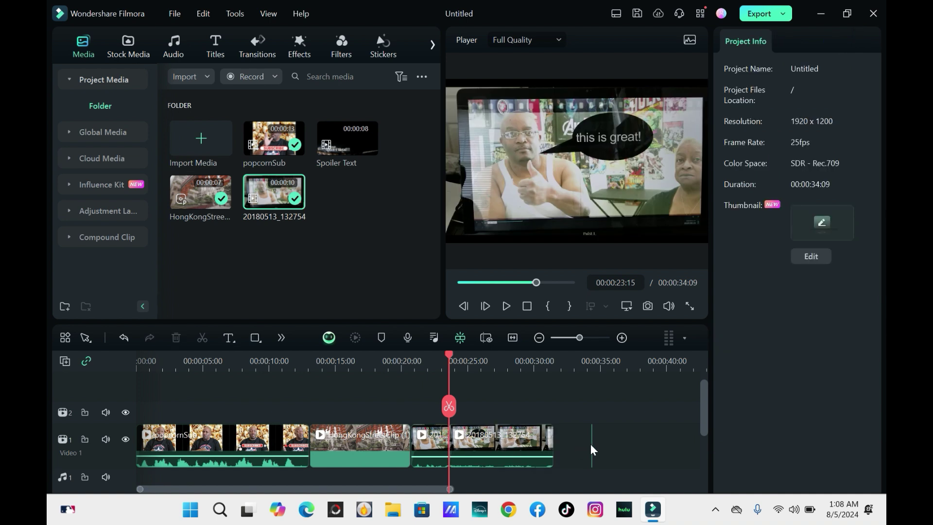
pyautogui.click(590, 446)
pyautogui.press('Delete')
pyautogui.click(596, 436)
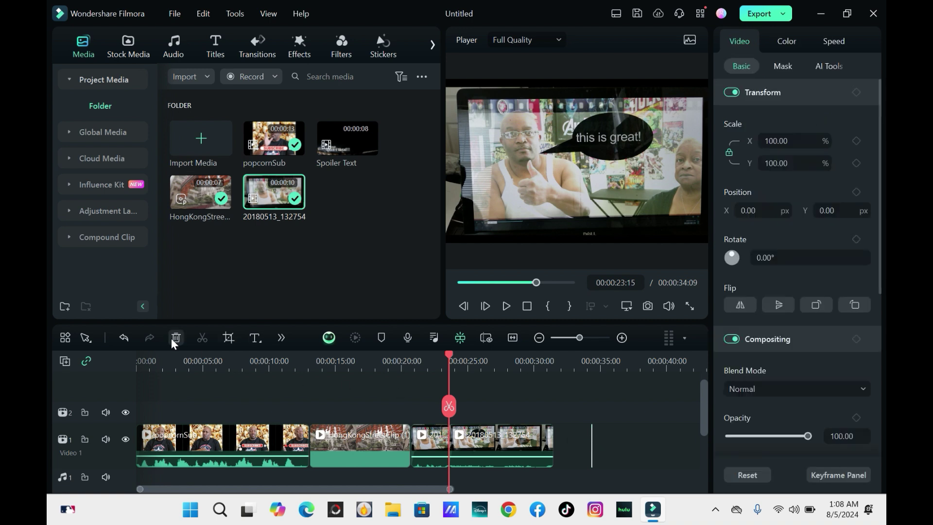
# - Delete the thin leftover item so the project runs 00:00:31:12, then scrub back over the last clip
pyautogui.click(172, 338)
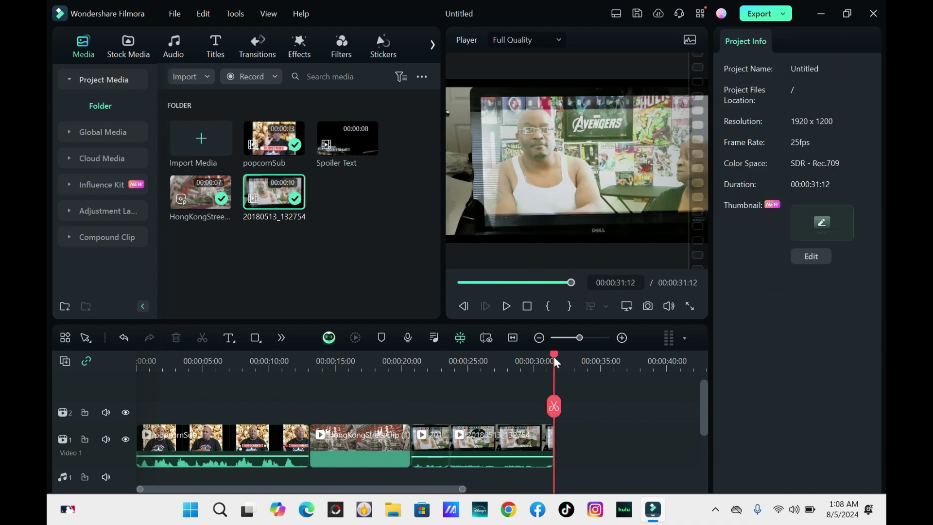
pyautogui.moveTo(554, 351); pyautogui.dragTo(489, 396)
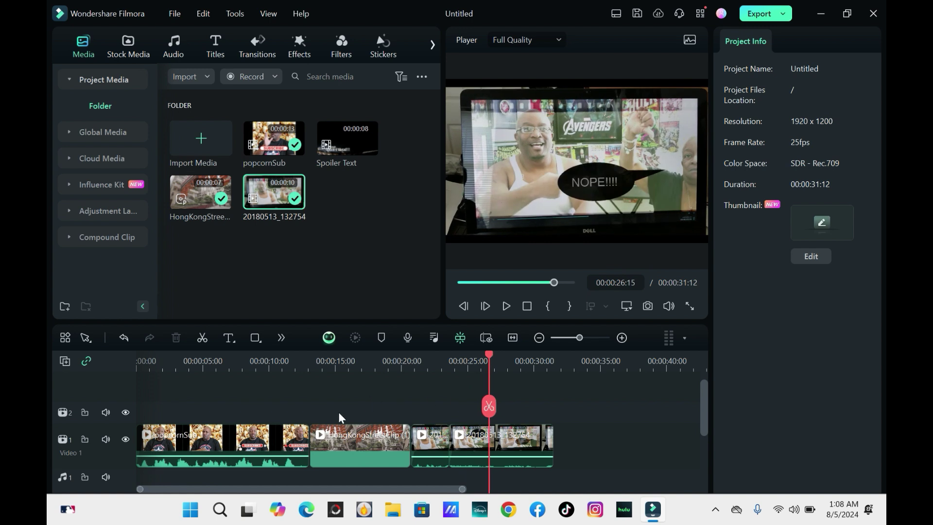